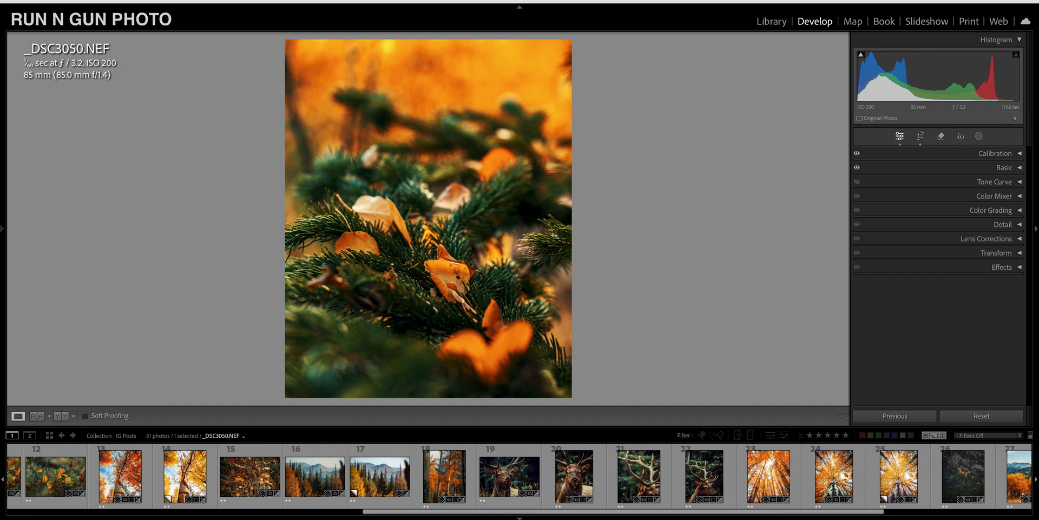
Inspect the edited _DSC3607.NEF photo up close around the horse riders and the hillside trees
drag(750, 514, 374, 517)
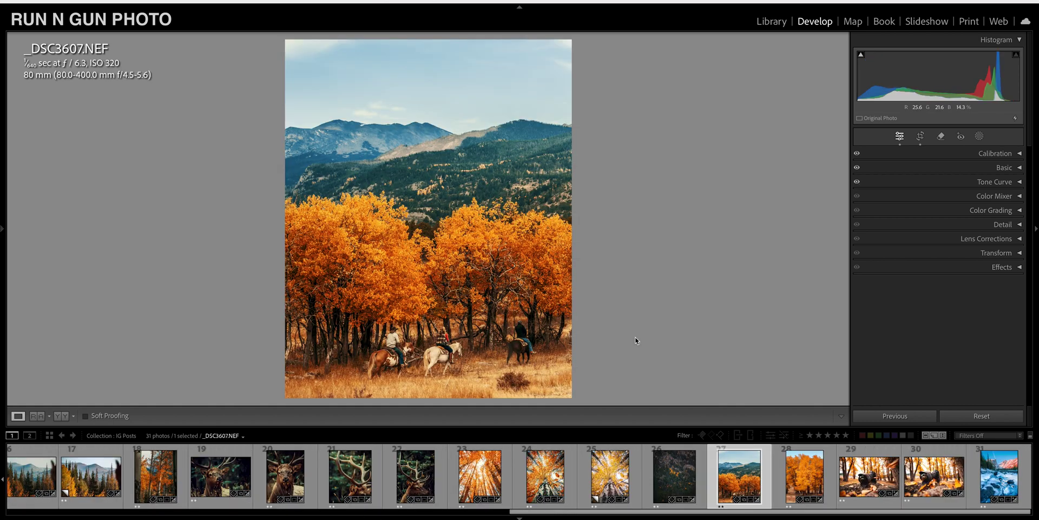
click(444, 324)
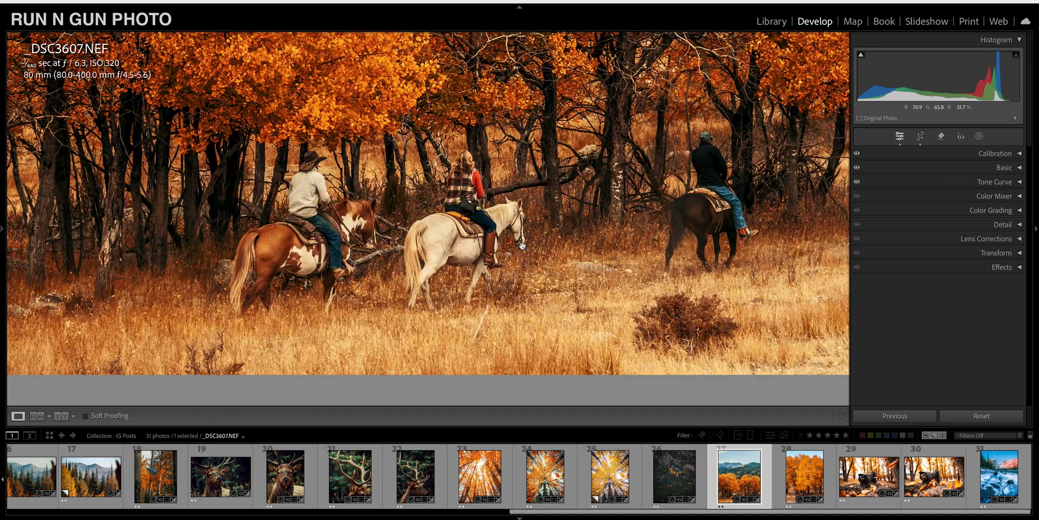
click(373, 154)
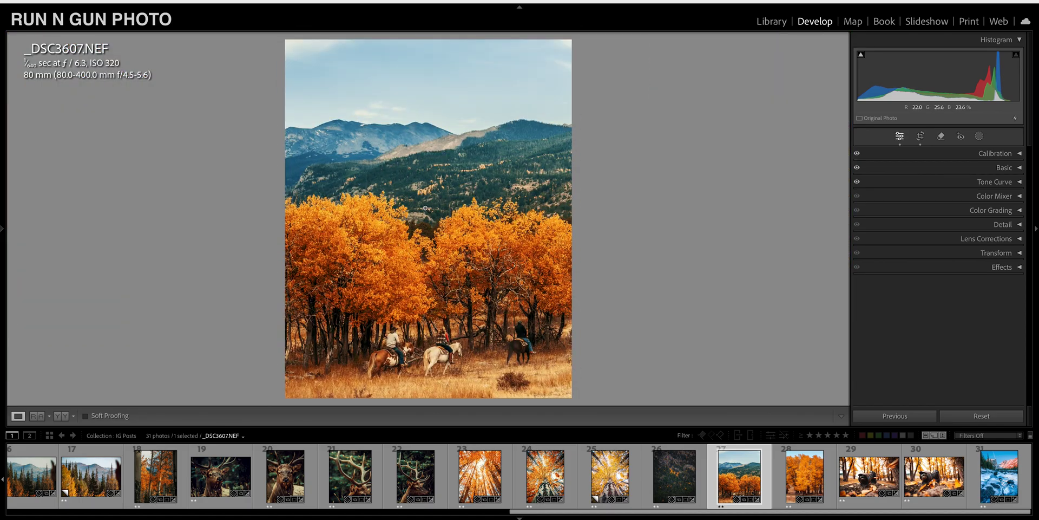
click(426, 208)
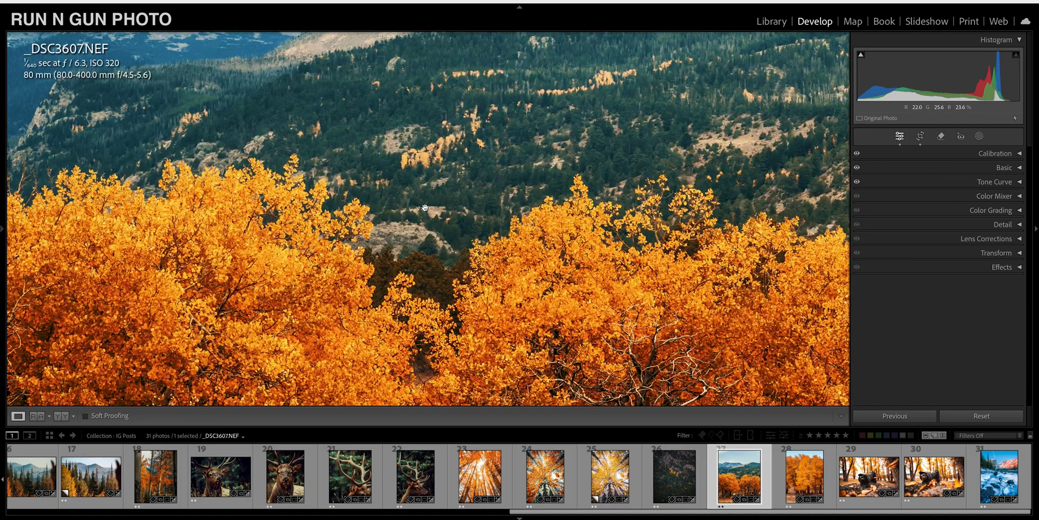
click(425, 208)
View the unedited version of _DSC3607.NEF, examine the riders and mountains up close, and return to the edited version
key(backslash)
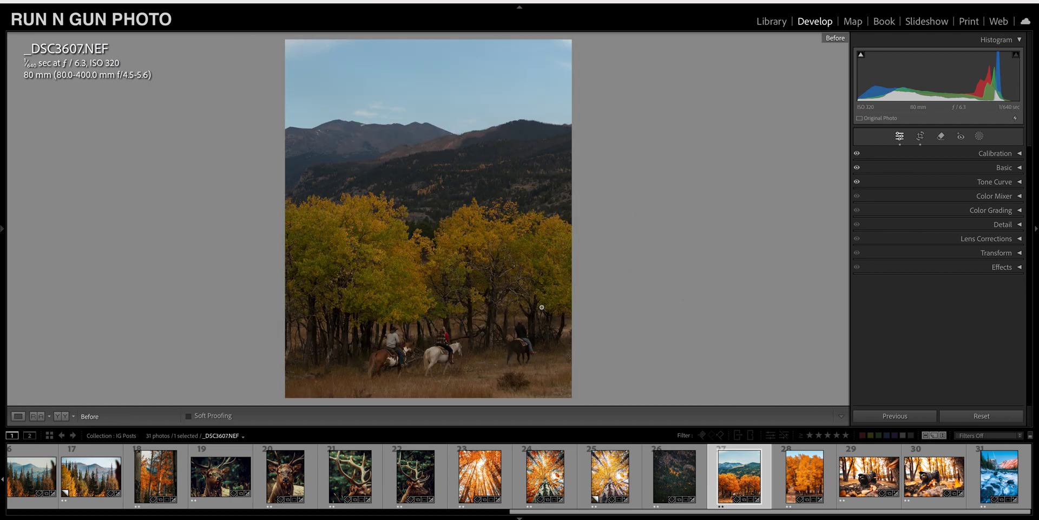
click(464, 360)
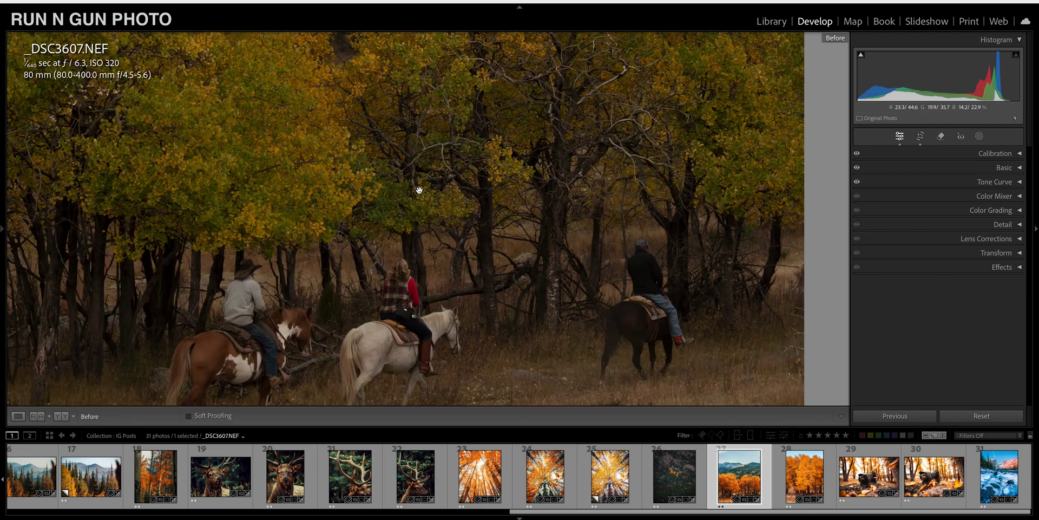
drag(415, 195, 634, 394)
drag(657, 178, 518, 393)
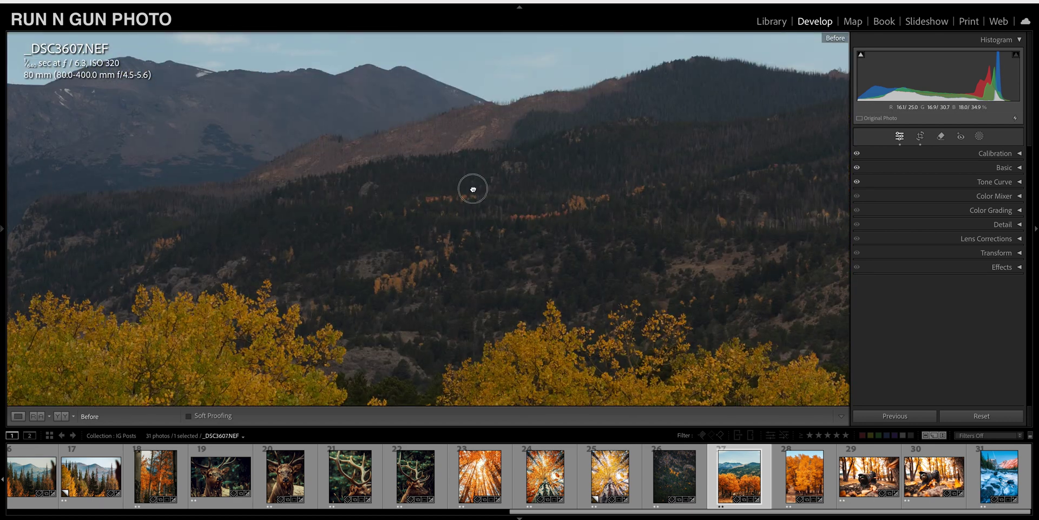
click(425, 196)
key(backslash)
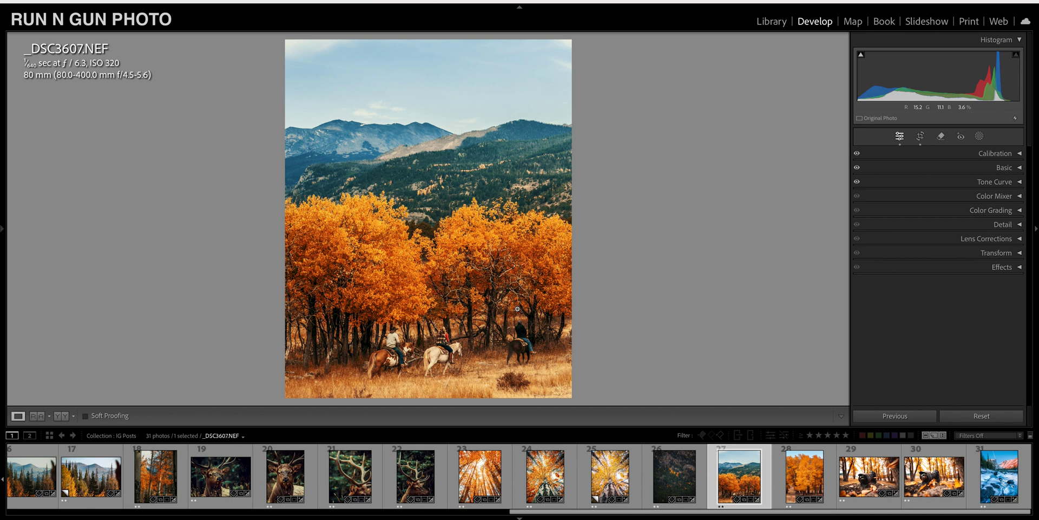
Open _DSC3610.NEF and compare its unedited and edited versions
click(805, 474)
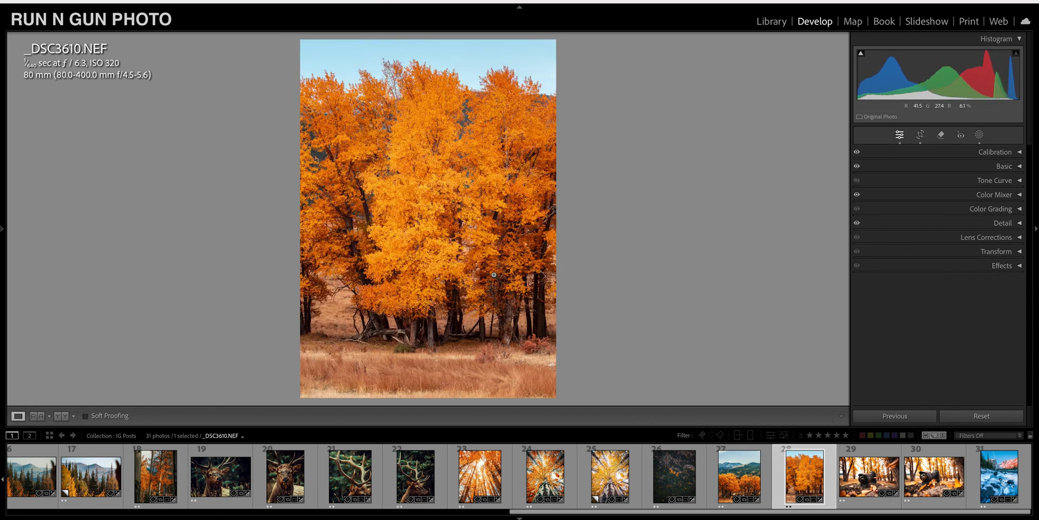
key(backslash)
key(backslash)
drag(446, 202, 515, 324)
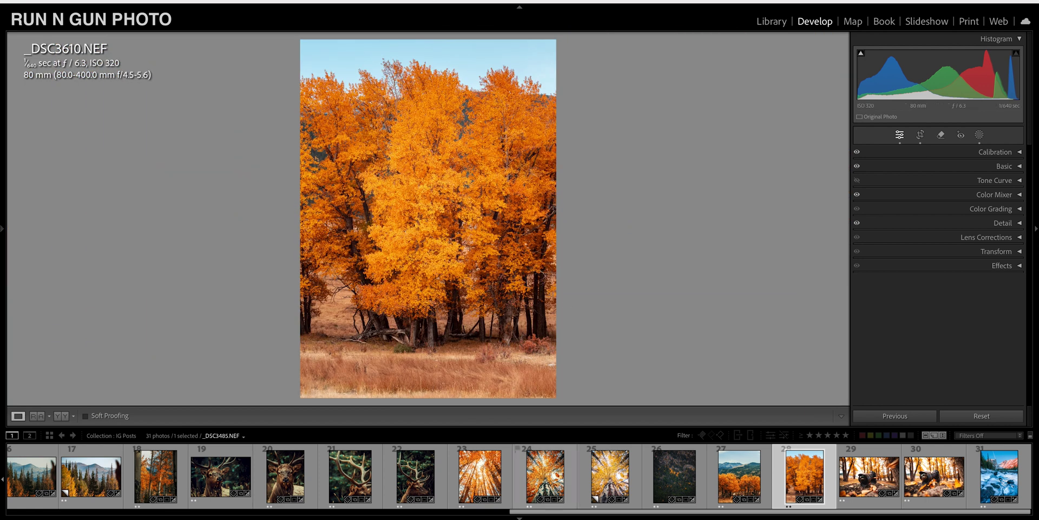
key(backslash)
key(backslash)
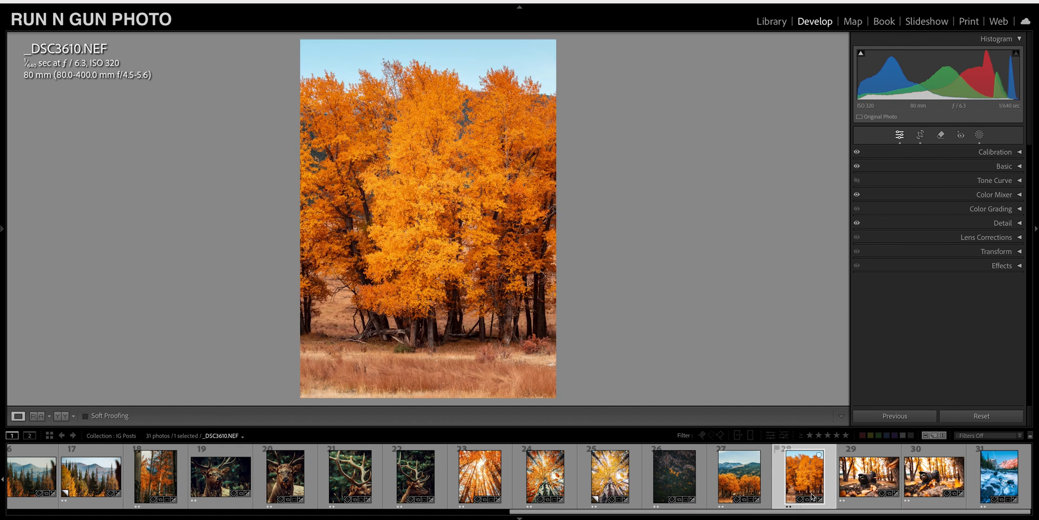
Open _DSC3640.NEF and inspect the camera subject up close
click(933, 475)
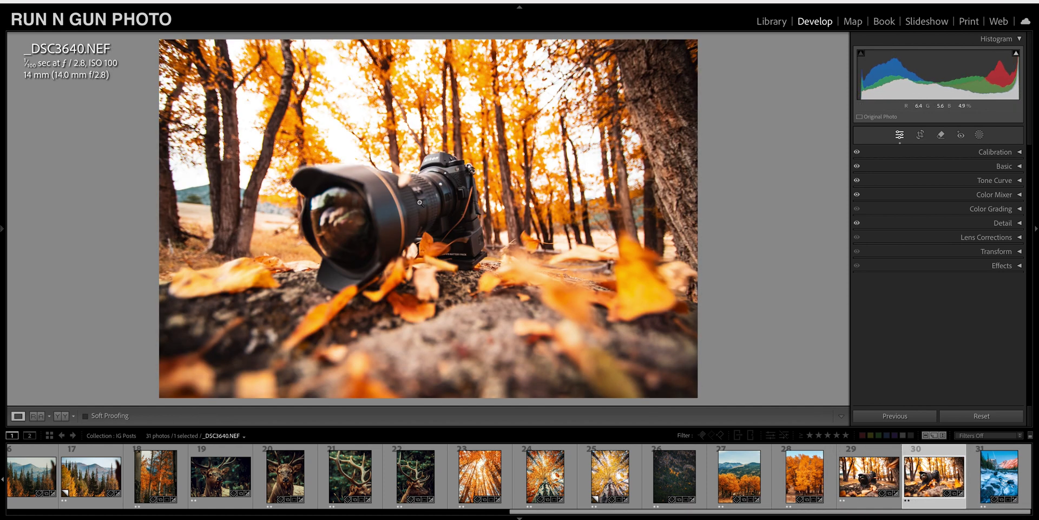
click(440, 192)
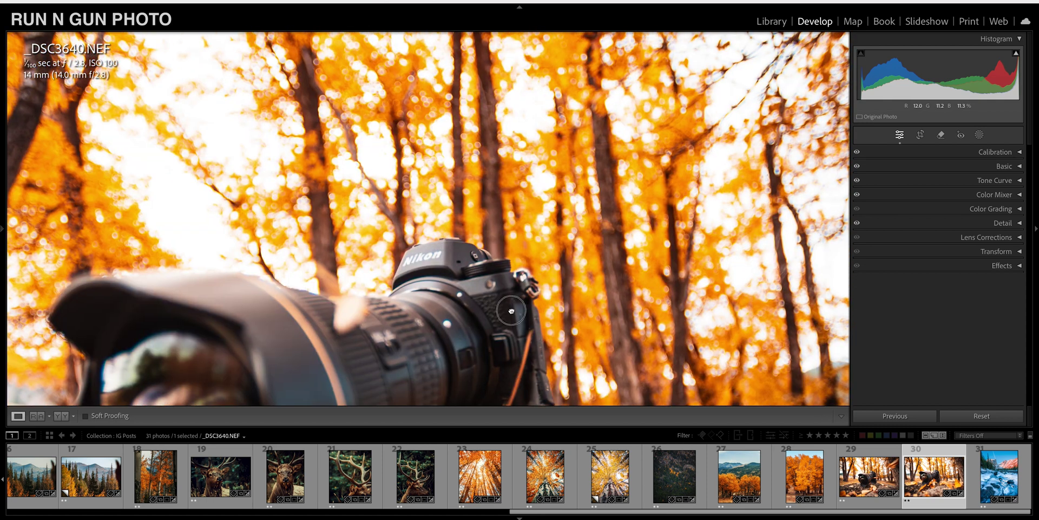
click(446, 320)
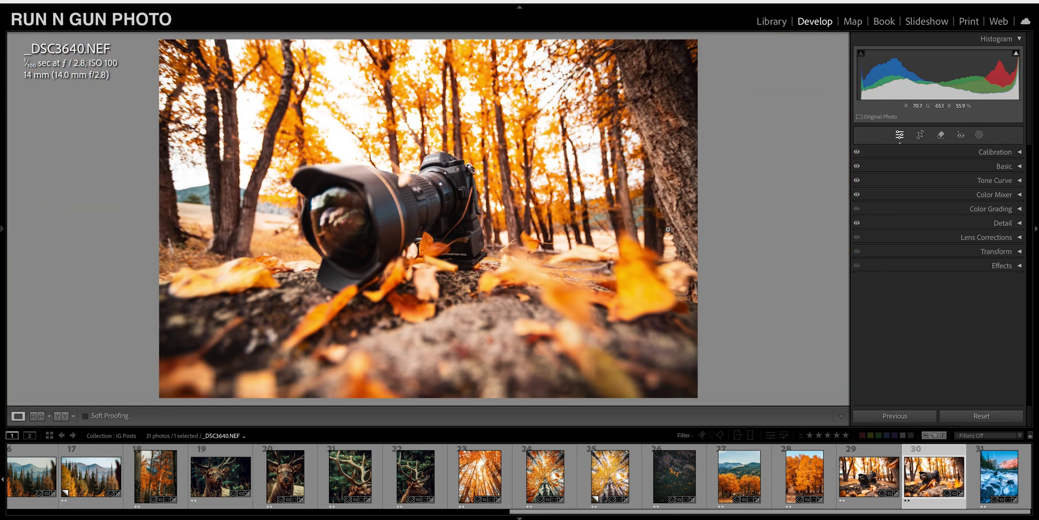
mouse_move(532, 513)
mouse_down()
mouse_move(411, 513)
mouse_move(541, 512)
mouse_up()
Review the existing Calibration settings of _DSC3640.NEF and examine the camera and background foliage up close
click(1021, 153)
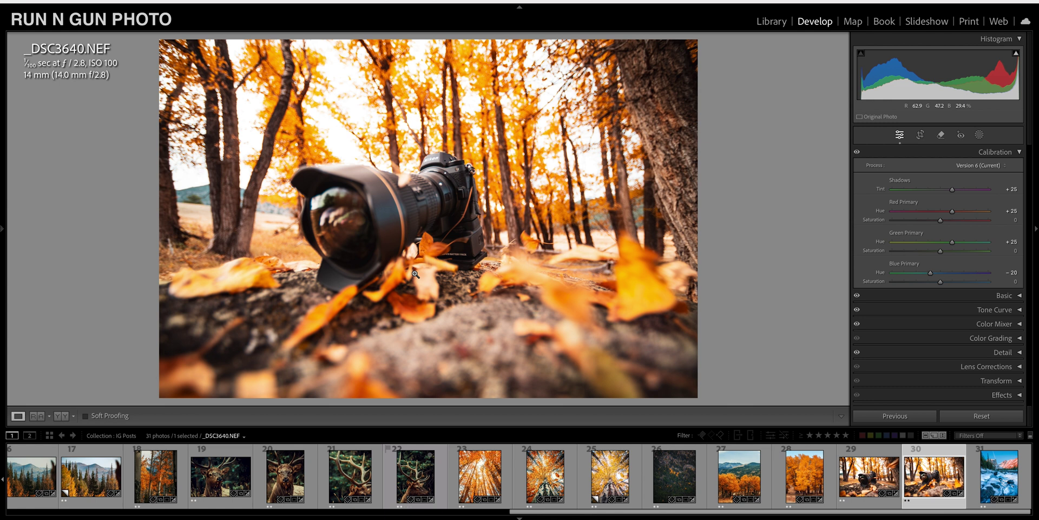
click(465, 131)
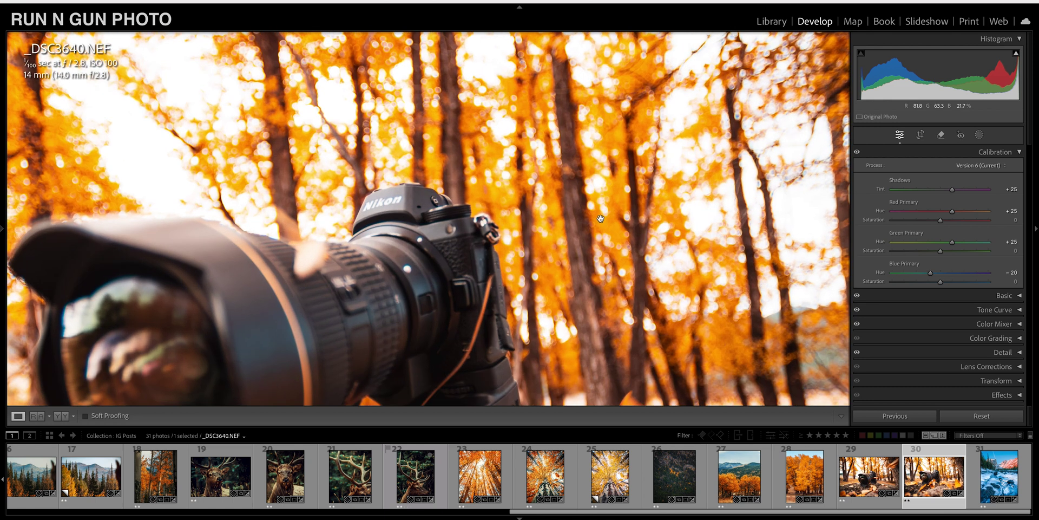
drag(682, 253, 690, 260)
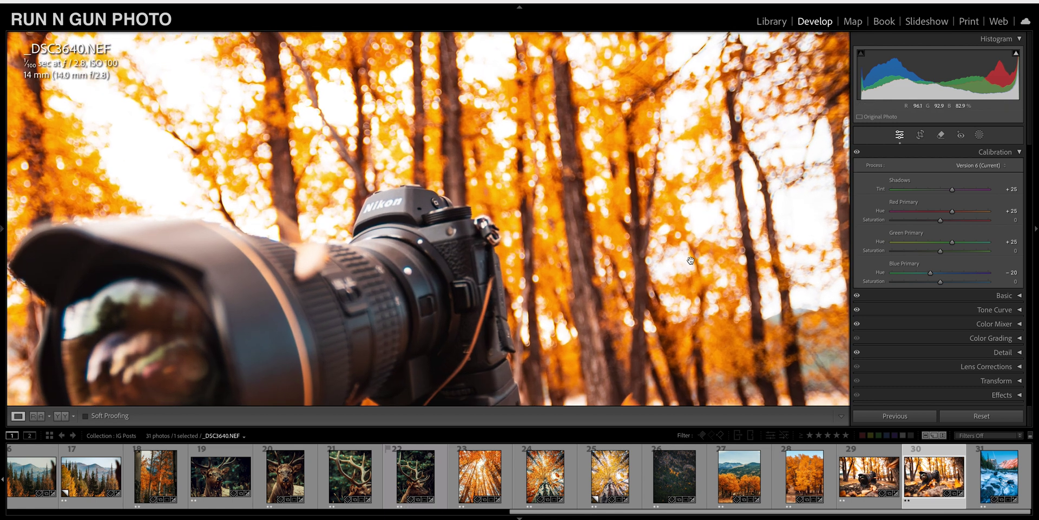
click(691, 261)
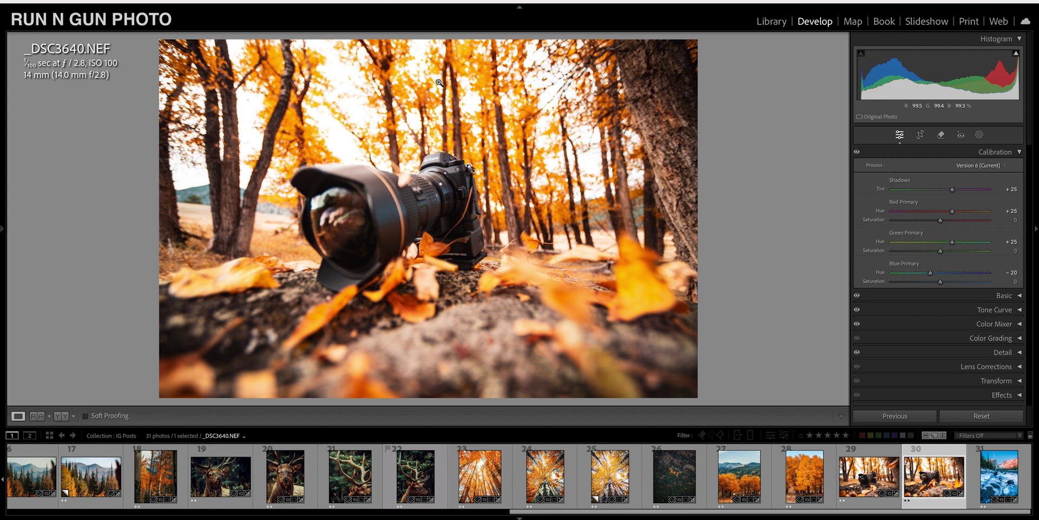
Reset all develop adjustments on _DSC3640.NEF and collapse the Calibration settings
click(183, 2)
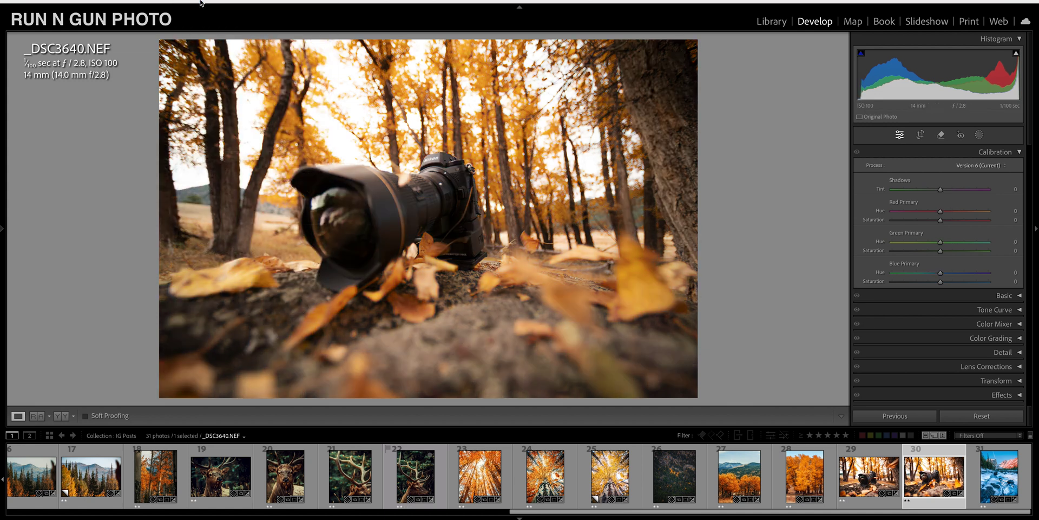
click(201, 2)
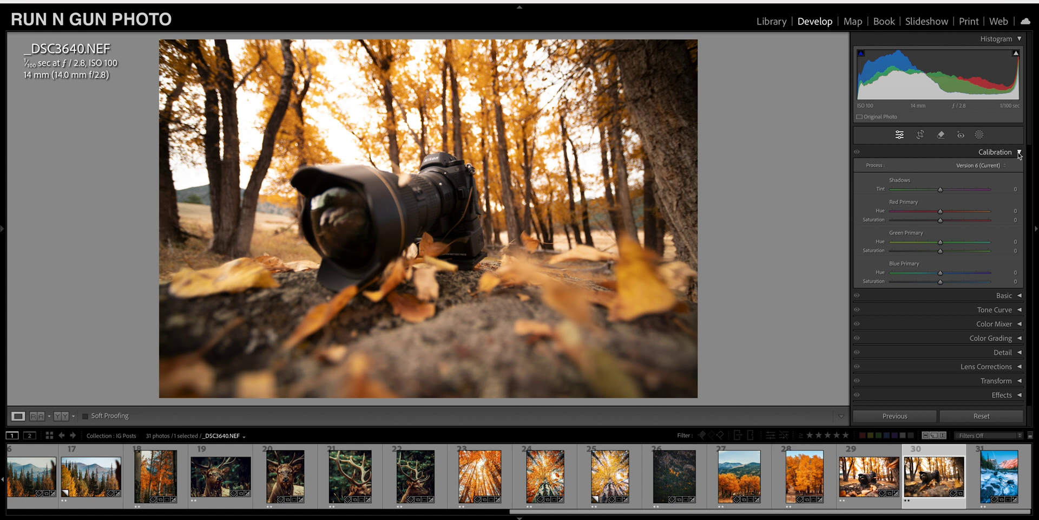
click(995, 152)
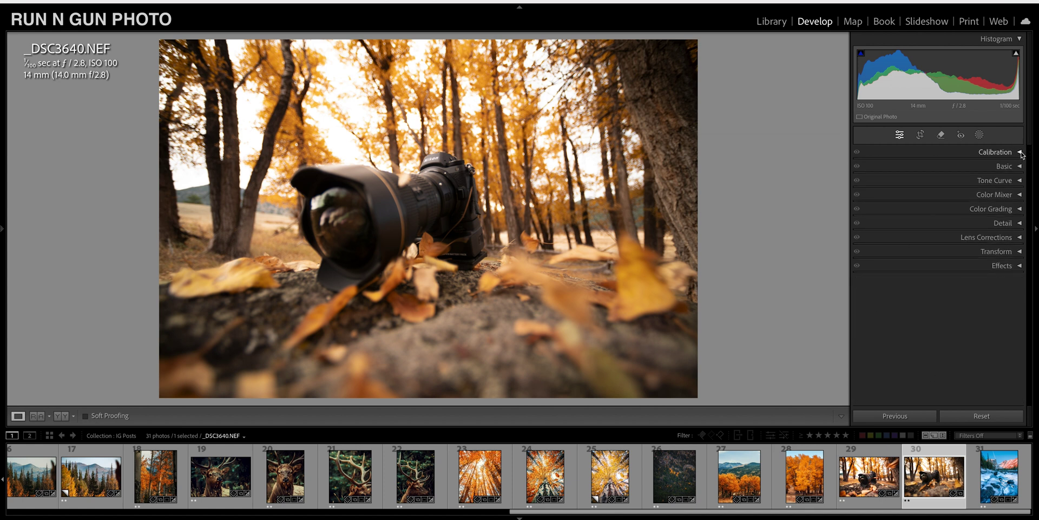
Set the Red Primary hue to +25 in the Calibration settings
click(1020, 153)
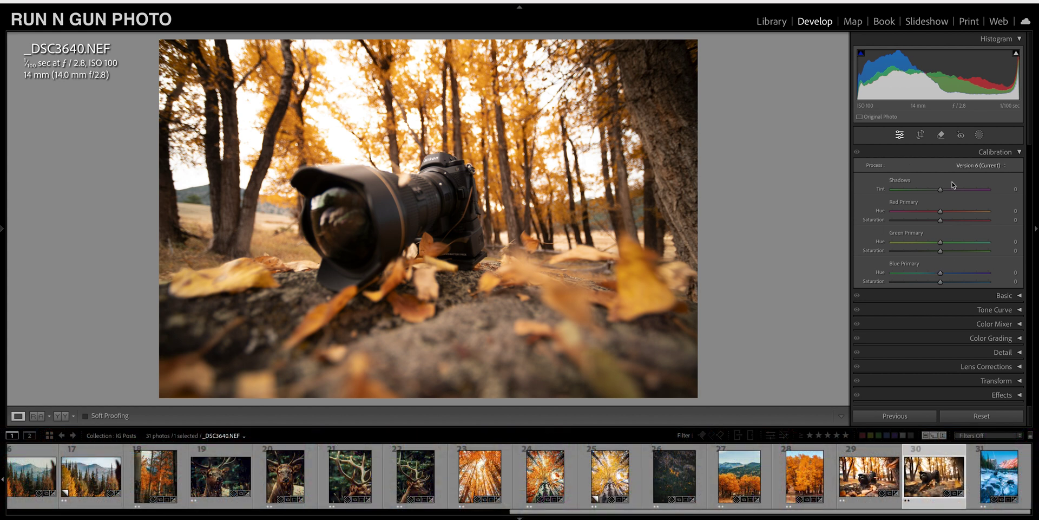
mouse_move(942, 214)
mouse_down()
mouse_move(962, 218)
mouse_move(939, 217)
mouse_move(947, 218)
mouse_up()
drag(948, 214, 953, 214)
click(1013, 212)
text(25)
key(Tab)
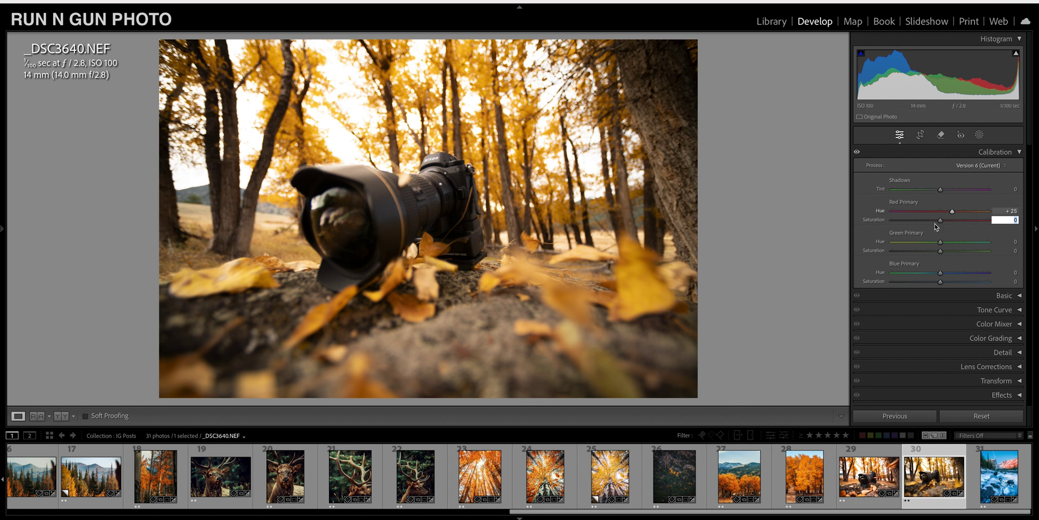
Set the Green Primary hue to +25 in the Calibration settings
click(939, 243)
click(940, 244)
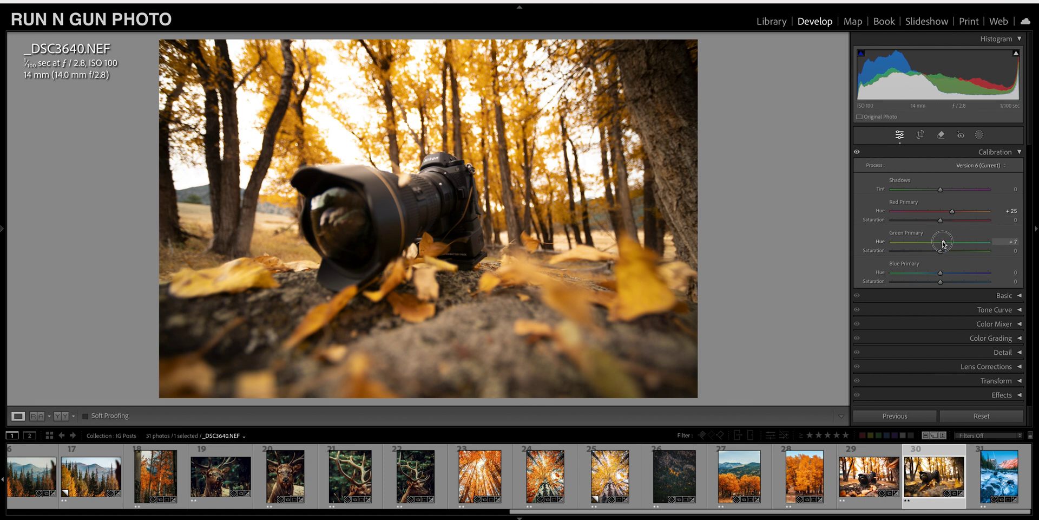
mouse_move(941, 244)
mouse_down()
mouse_move(874, 244)
mouse_move(944, 255)
mouse_up()
click(1012, 242)
text(25)
key(Tab)
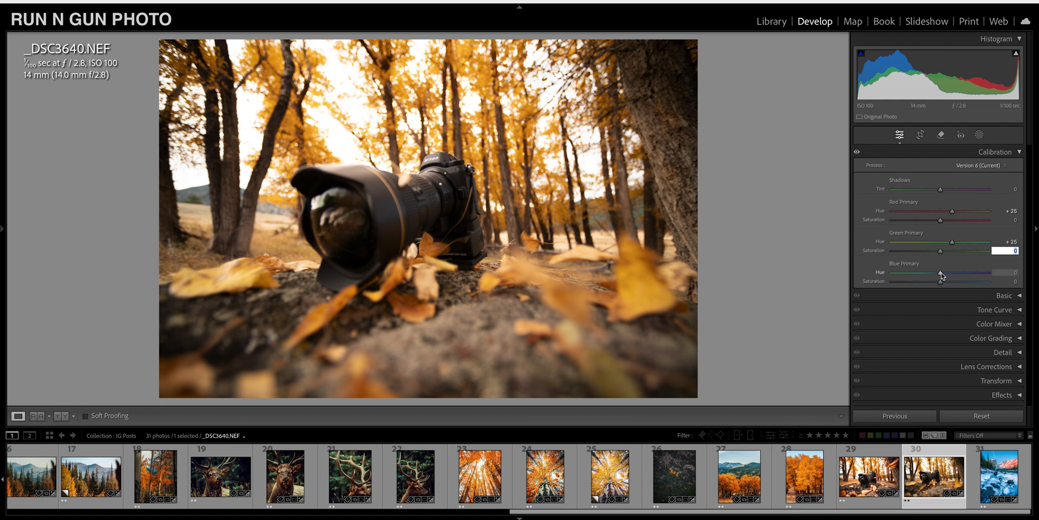
Set the Blue Primary hue to -20 in the Calibration settings
click(942, 274)
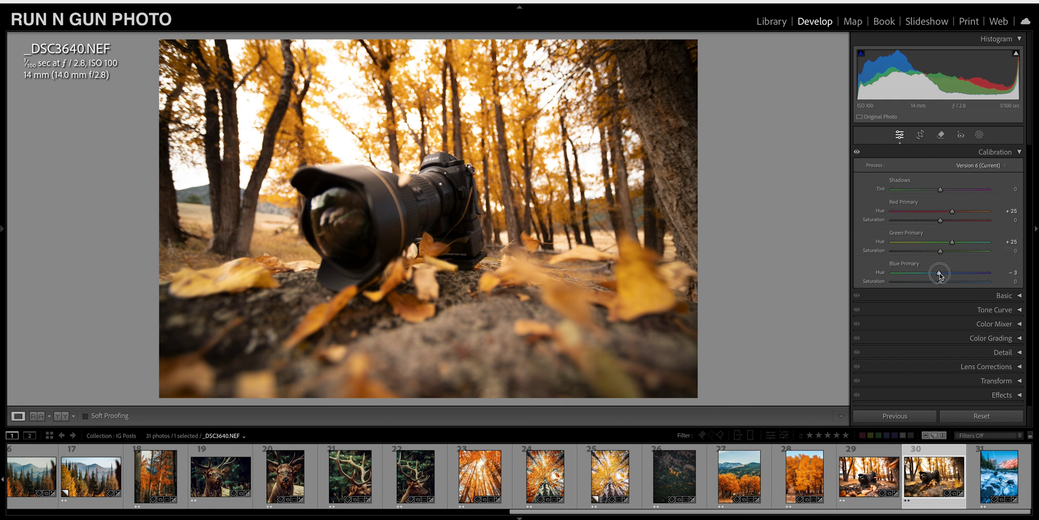
drag(939, 274, 935, 275)
click(1011, 272)
text(-20)
key(Return)
Compare the photo with and without the Calibration adjustments, and inspect the camera and foliage up close
click(857, 153)
click(857, 156)
click(858, 156)
click(492, 207)
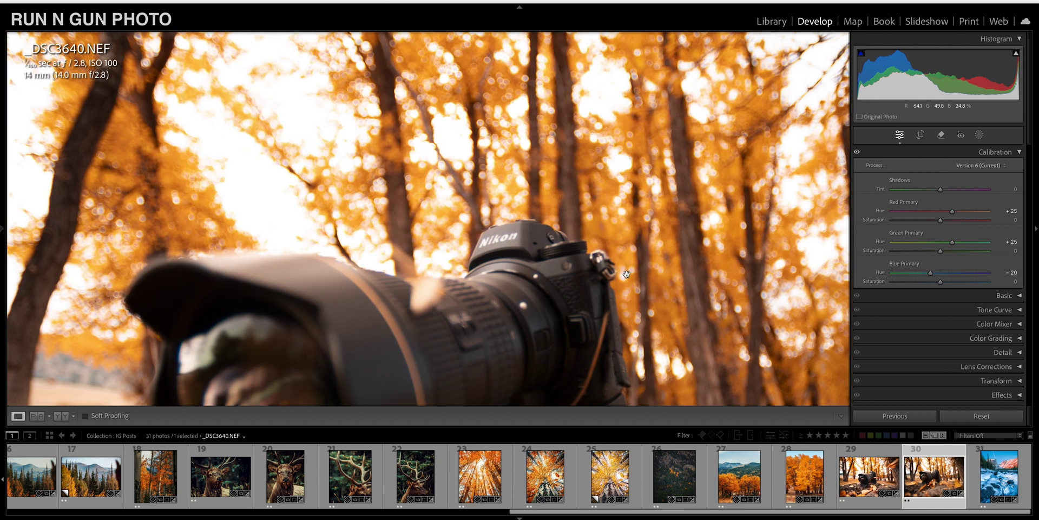
click(611, 223)
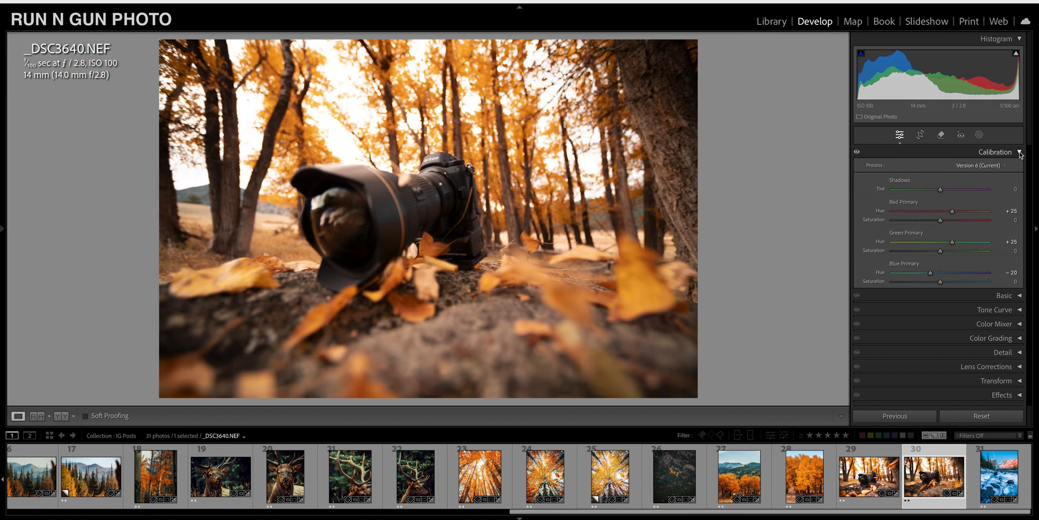
Change the photo's profile to Adobe Landscape in the Basic settings
click(1020, 153)
click(1021, 168)
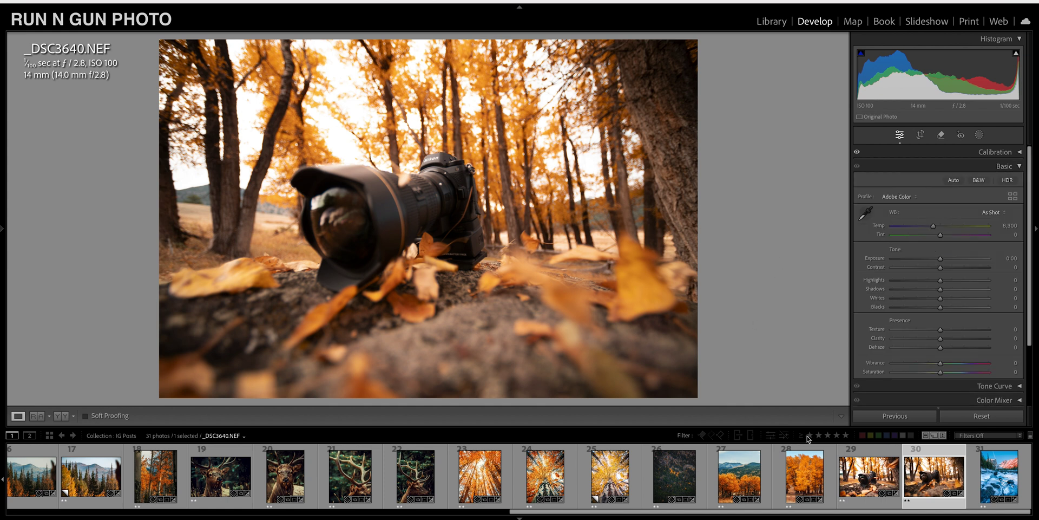
click(909, 201)
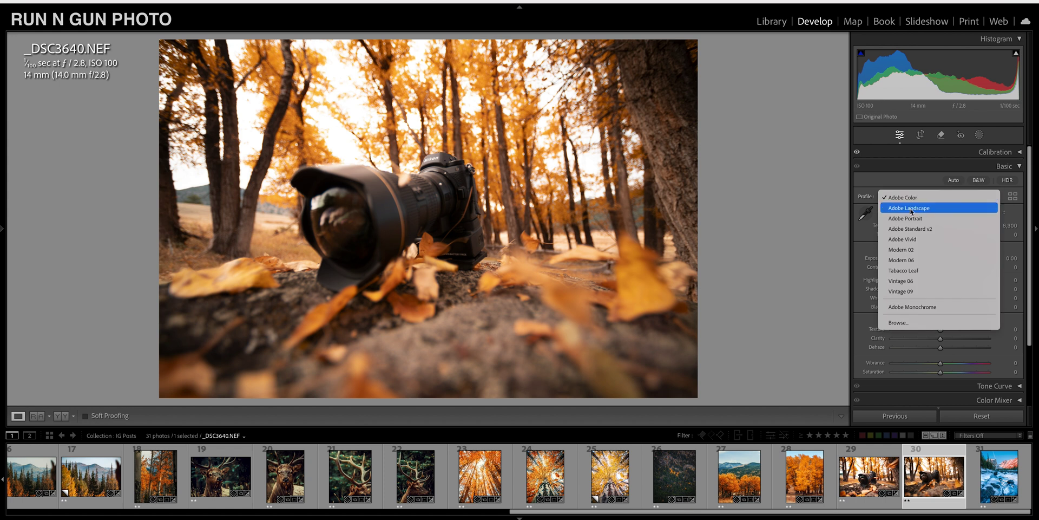
click(925, 210)
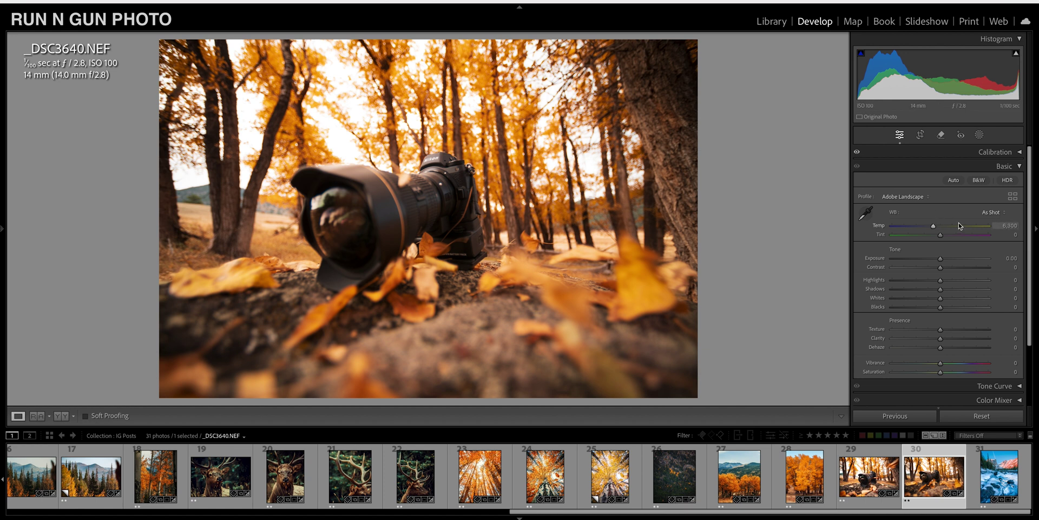
Cool the white balance by setting the temperature to 5,000
click(1008, 225)
mouse_move(933, 226)
mouse_down()
mouse_move(988, 230)
mouse_move(948, 236)
mouse_move(997, 227)
mouse_move(939, 229)
mouse_move(999, 228)
mouse_move(905, 237)
mouse_move(934, 232)
mouse_move(918, 231)
mouse_up()
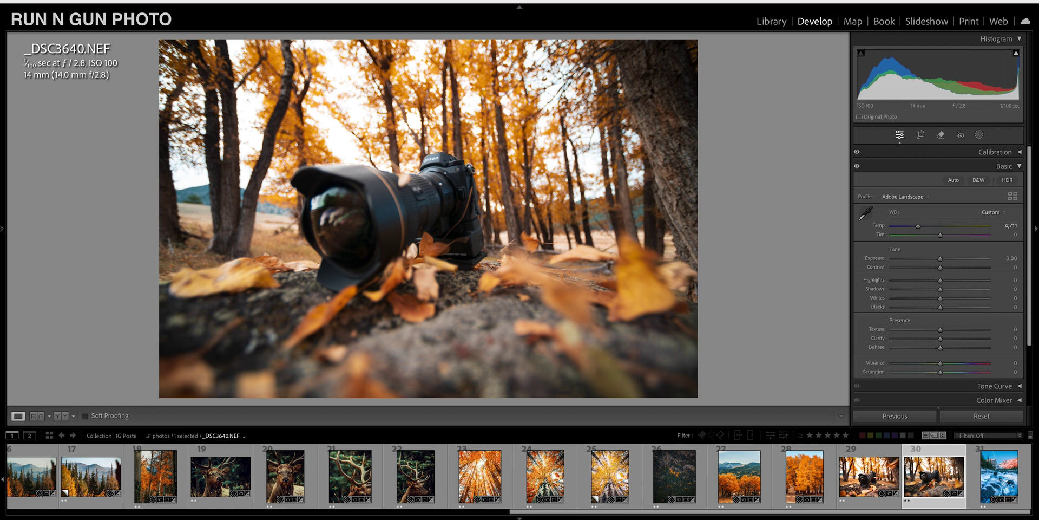
click(1011, 224)
text(5,0)
text(000)
key(Return)
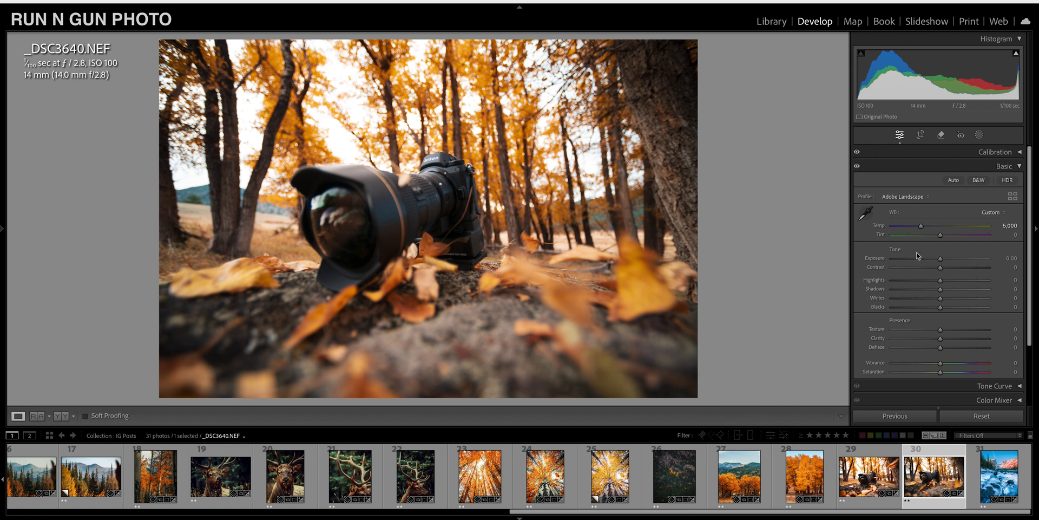
Set the photo's exposure to +0.25 in the Basic settings and try out the contrast adjustment
click(942, 261)
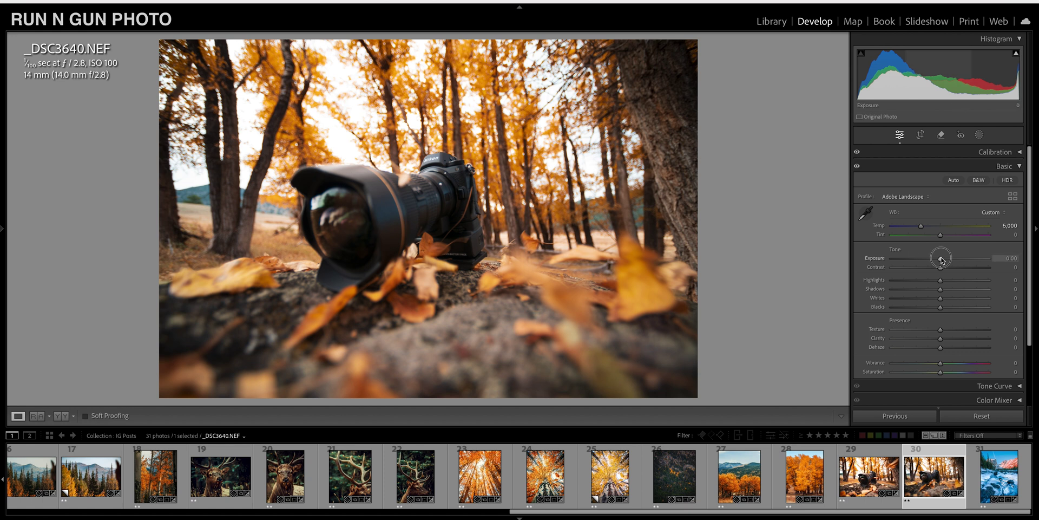
drag(942, 260, 943, 260)
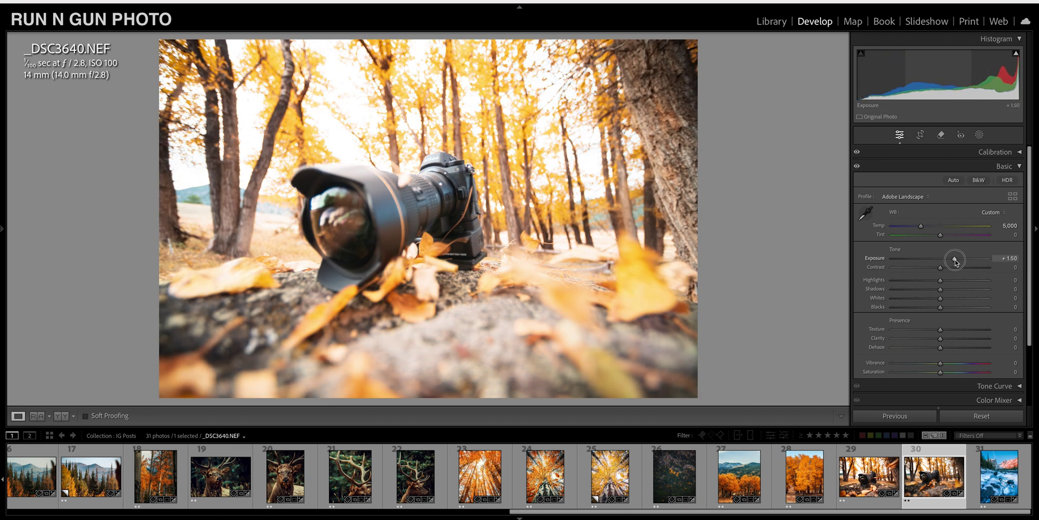
drag(943, 261, 943, 261)
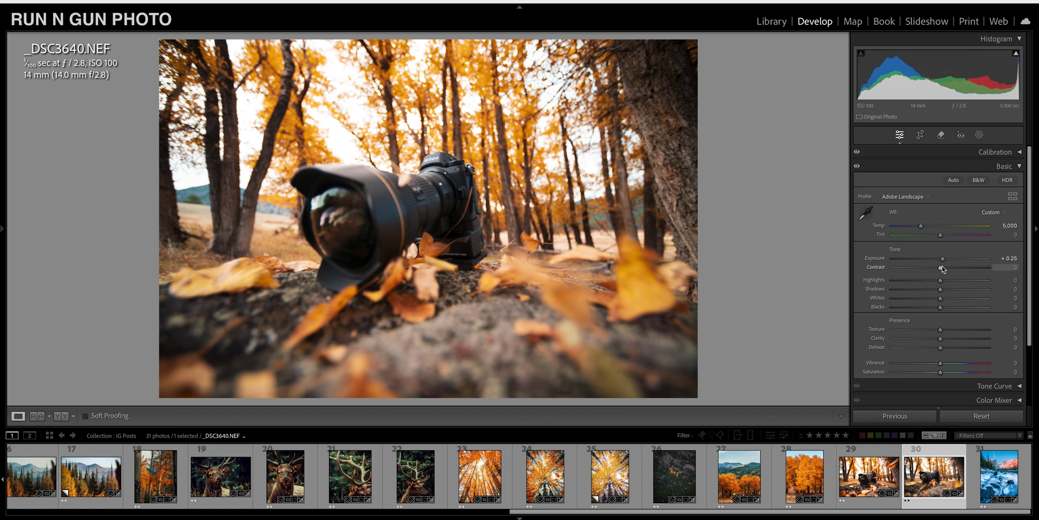
click(941, 269)
drag(941, 269, 941, 271)
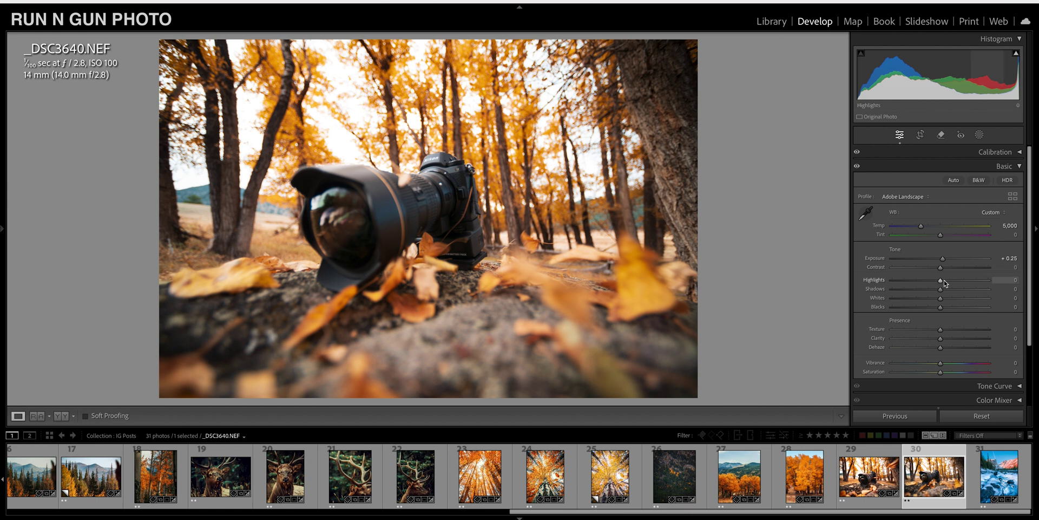
Set the highlights to -15 and the shadows to +31, comparing the result with the unedited photo
mouse_move(940, 282)
mouse_down()
mouse_move(911, 289)
mouse_move(936, 288)
mouse_up()
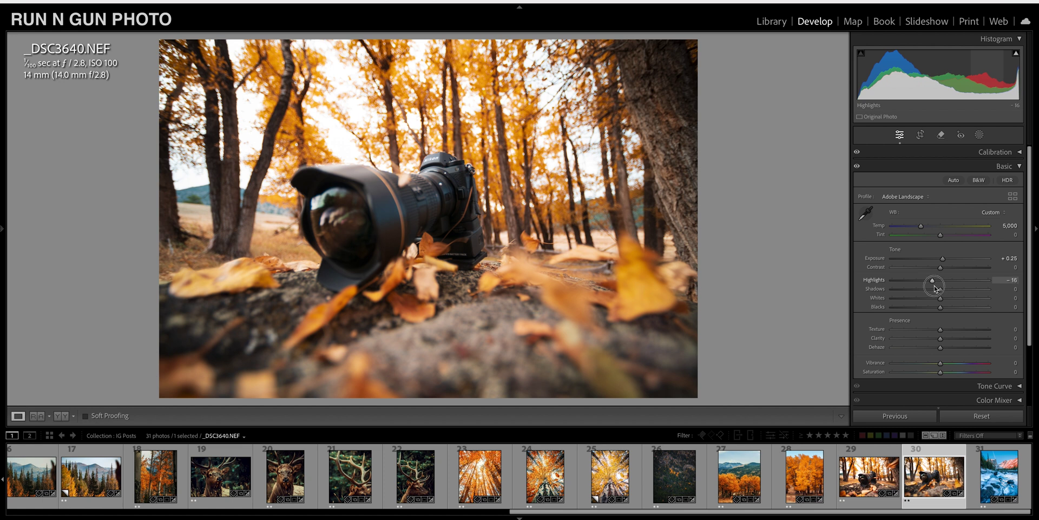
drag(936, 288, 935, 287)
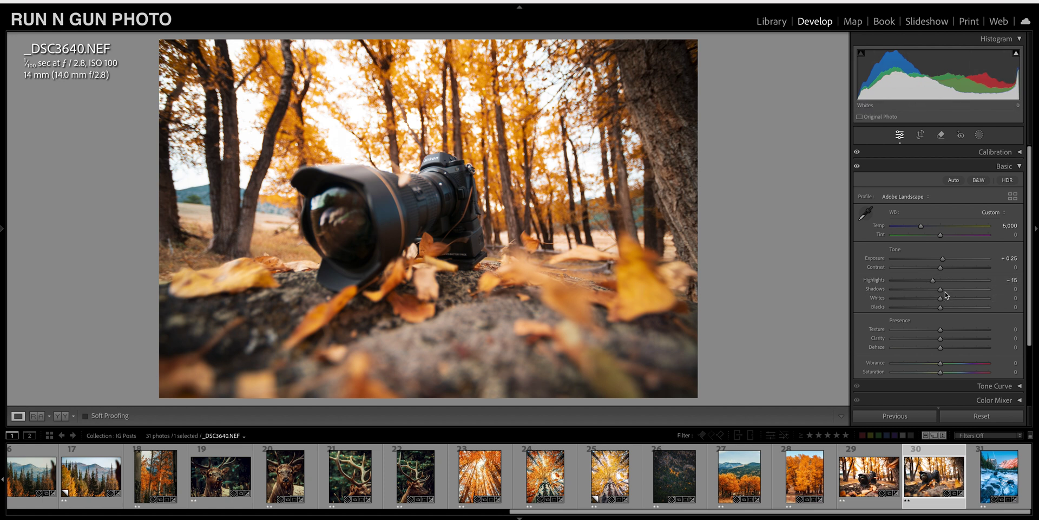
click(941, 291)
mouse_move(940, 291)
mouse_down()
mouse_move(988, 290)
mouse_move(941, 292)
mouse_move(955, 292)
mouse_up()
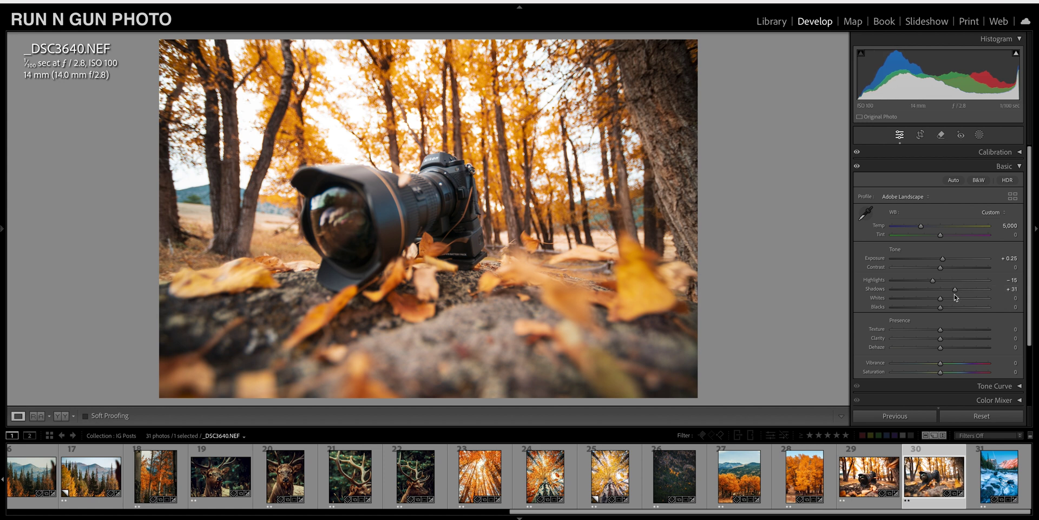
key(backslash)
key(backslash)
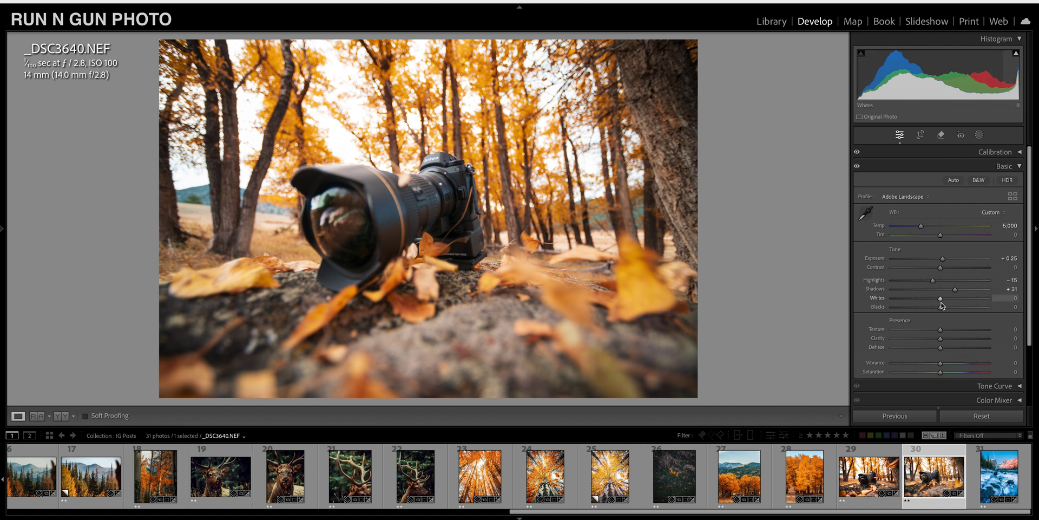
Set the whites to +11 and the blacks to -21 in the Basic tone settings
click(942, 301)
drag(942, 301, 947, 305)
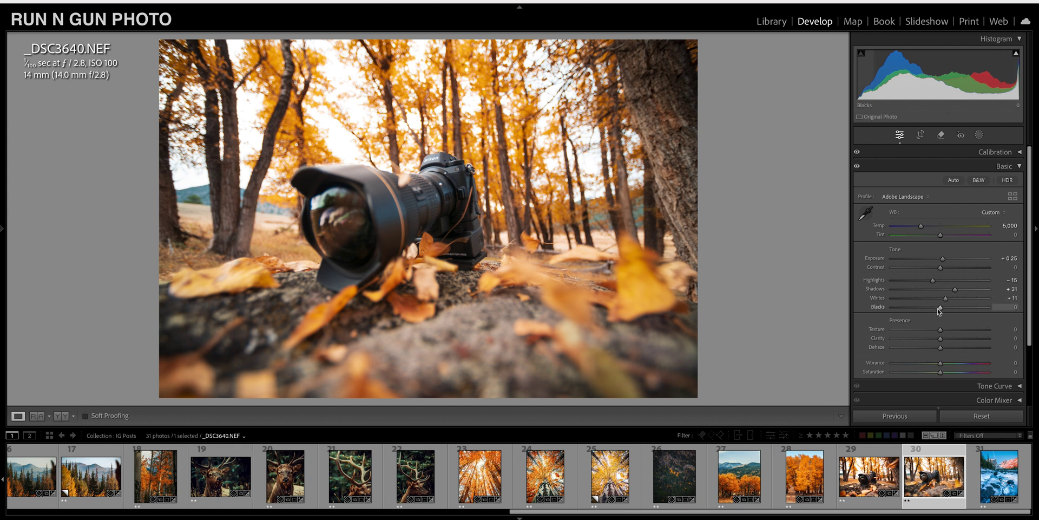
drag(941, 308, 931, 309)
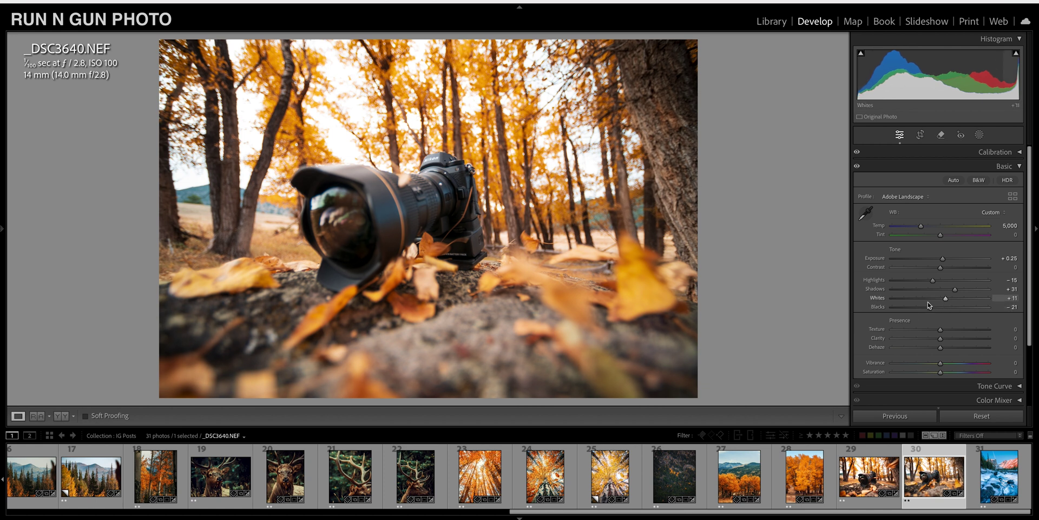
Compare the edited photo with its unedited version to judge the tone adjustments
key(backslash)
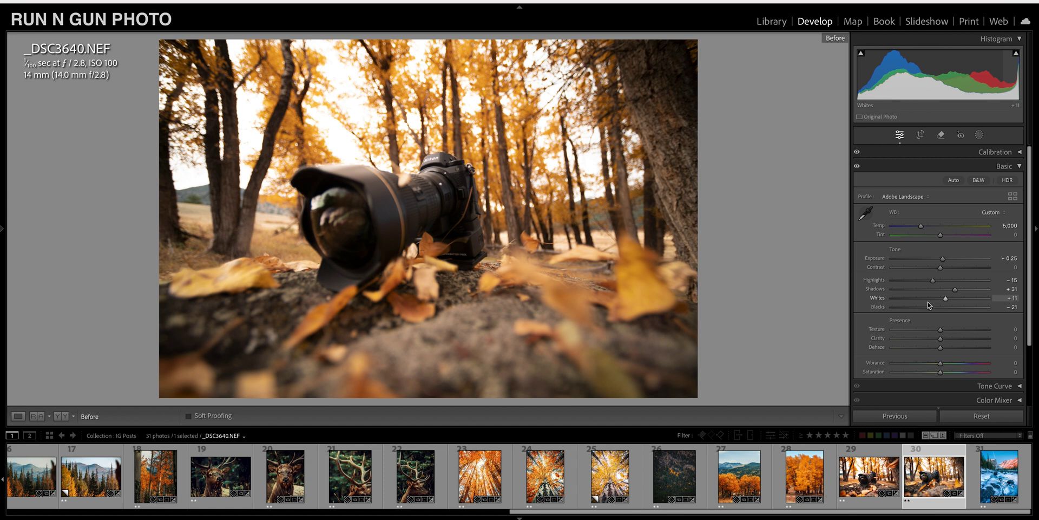
key(backslash)
key(backslash)
key(backslash)
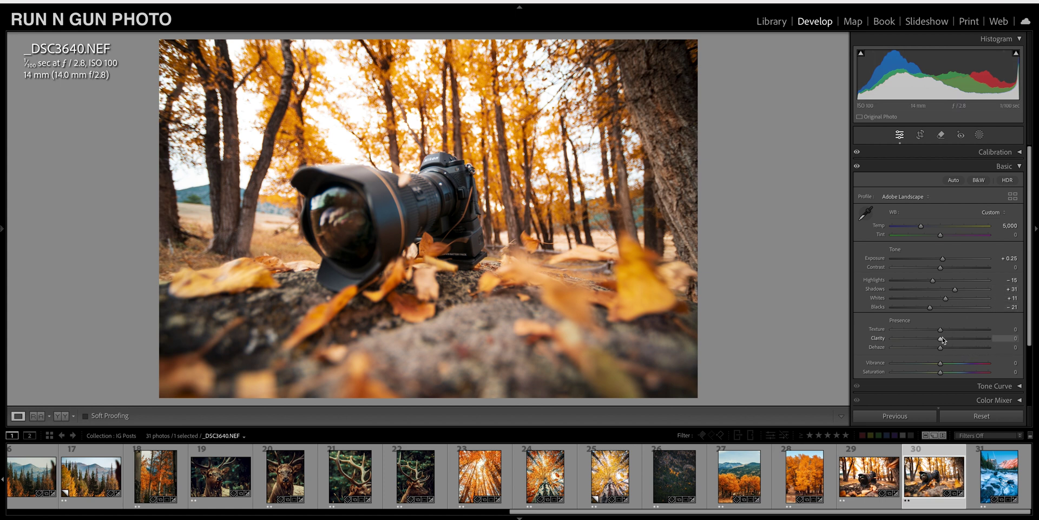
Set the clarity to +11, the dehaze to +17 and the vibrance to +10
drag(941, 340, 947, 341)
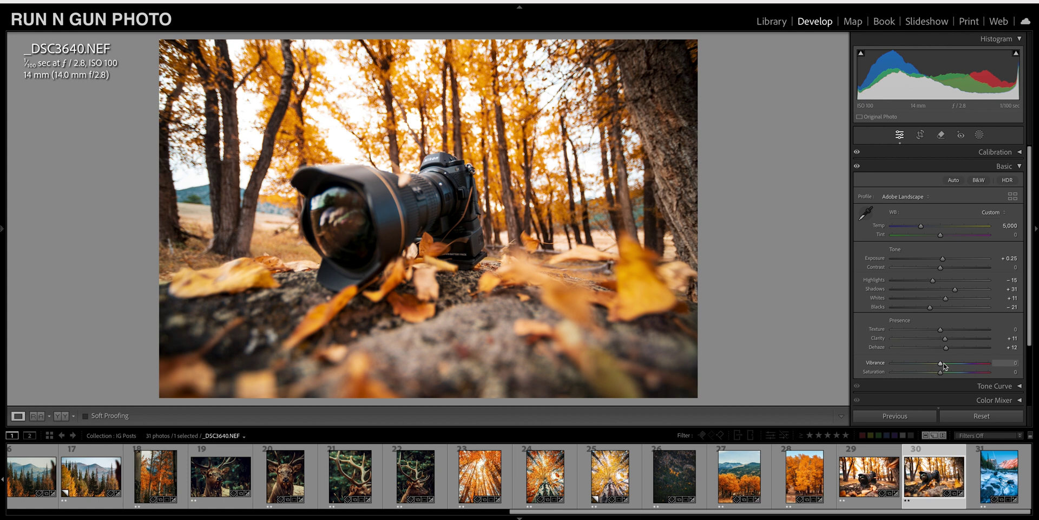
mouse_move(941, 366)
mouse_down()
mouse_move(945, 349)
mouse_move(947, 361)
mouse_up()
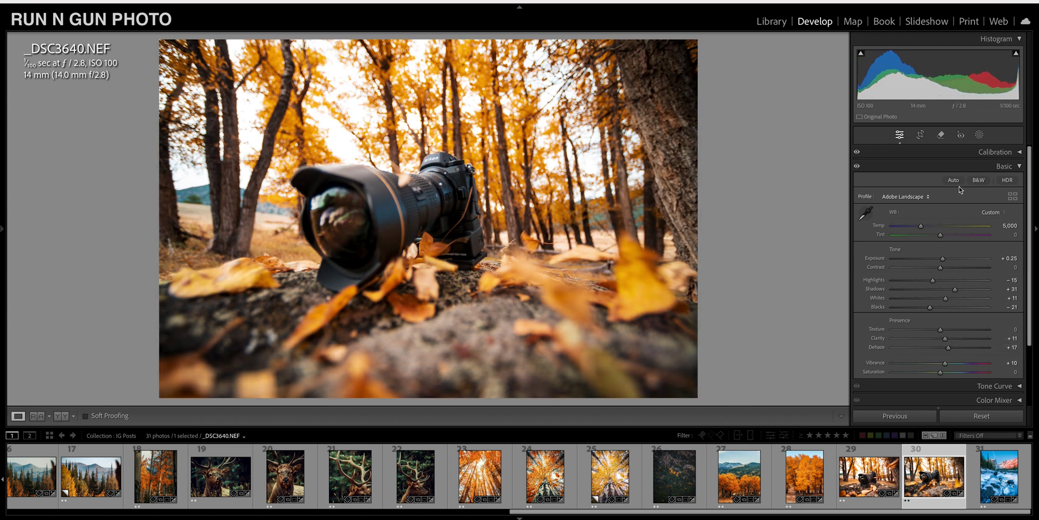
Compare the photo with and without the Basic adjustments, and against its original unedited state
click(858, 166)
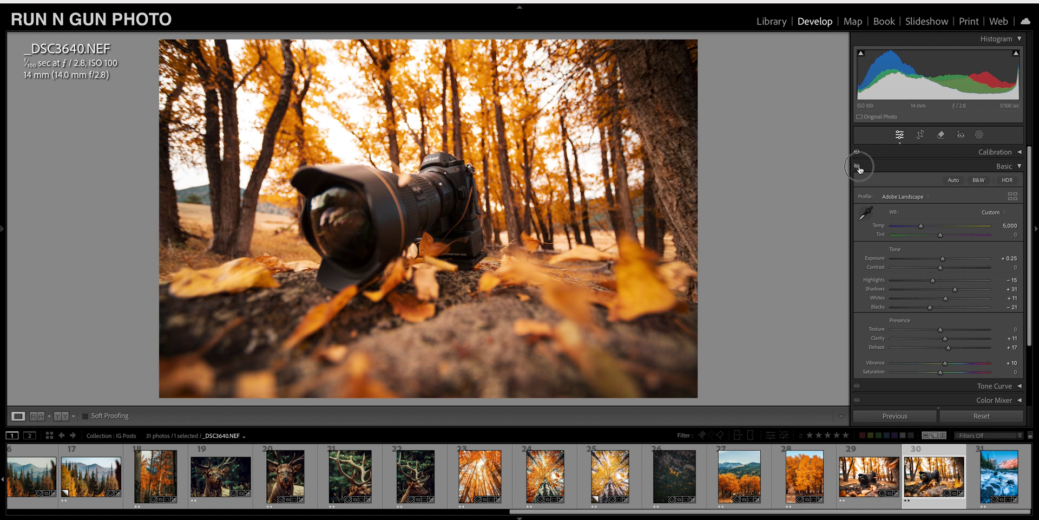
click(858, 167)
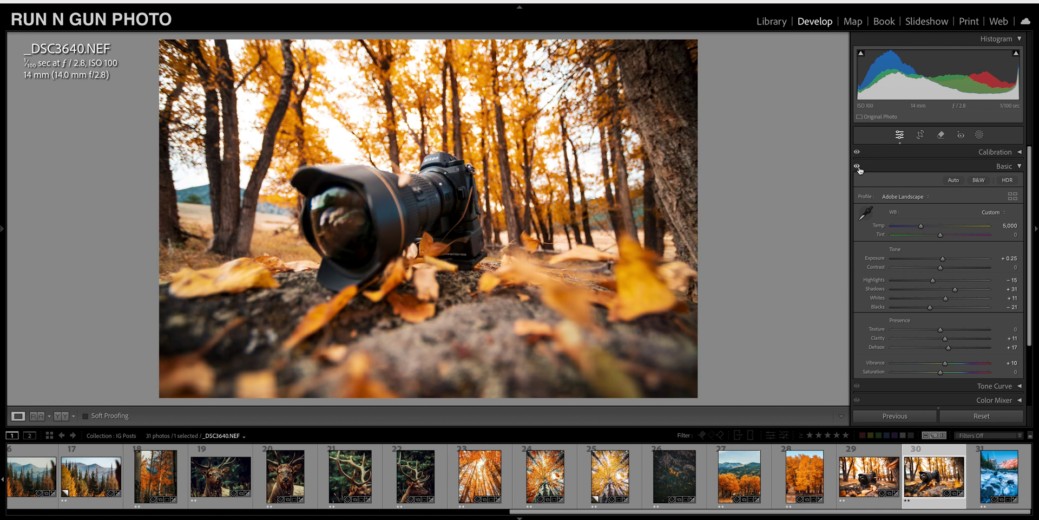
click(857, 167)
click(857, 166)
key(backslash)
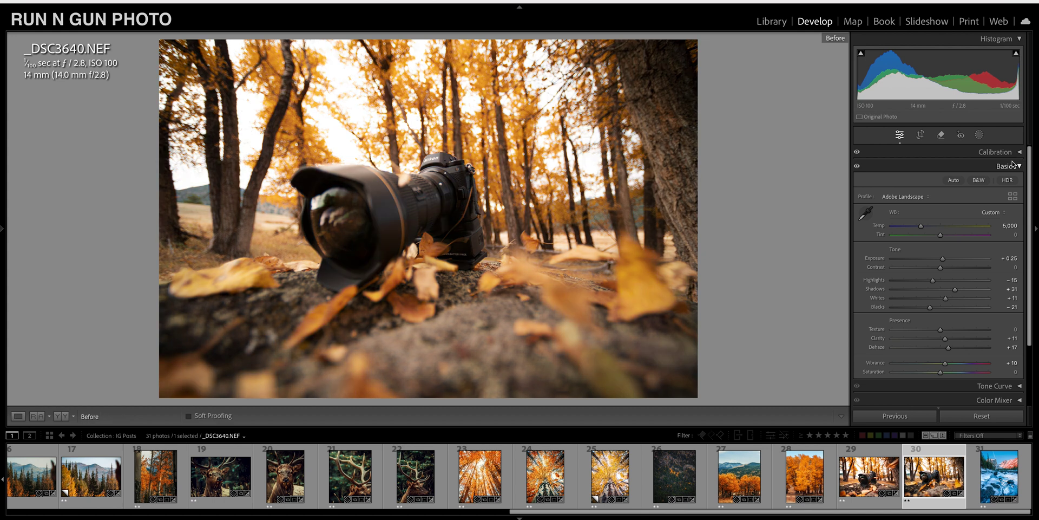
key(backslash)
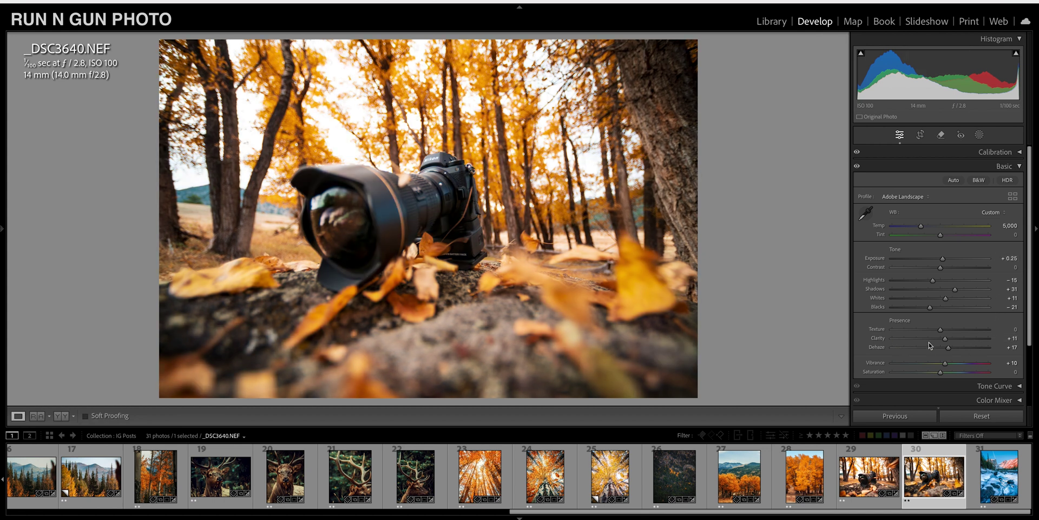
Soften the photo by setting the clarity to -10, and check the blurred background foliage up close
drag(945, 339, 937, 342)
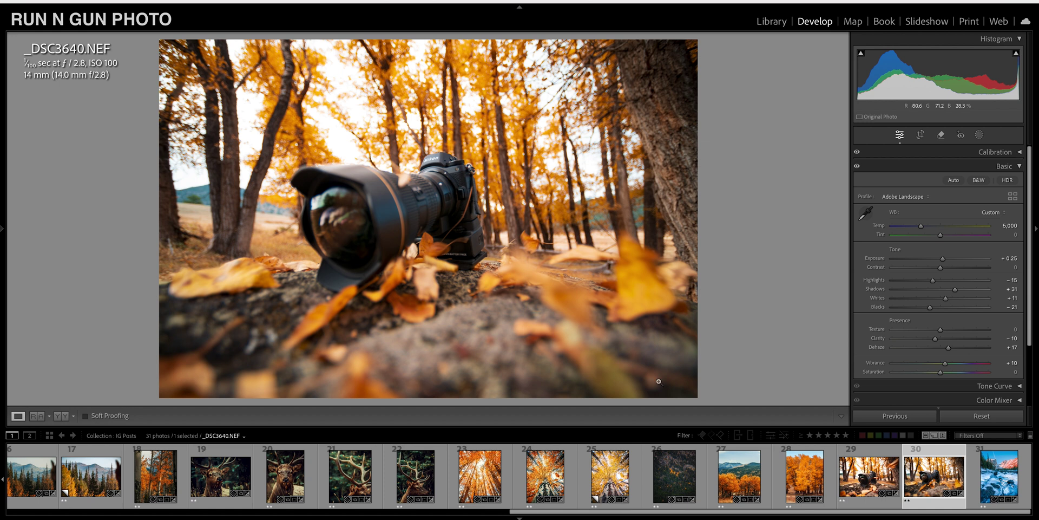
click(453, 104)
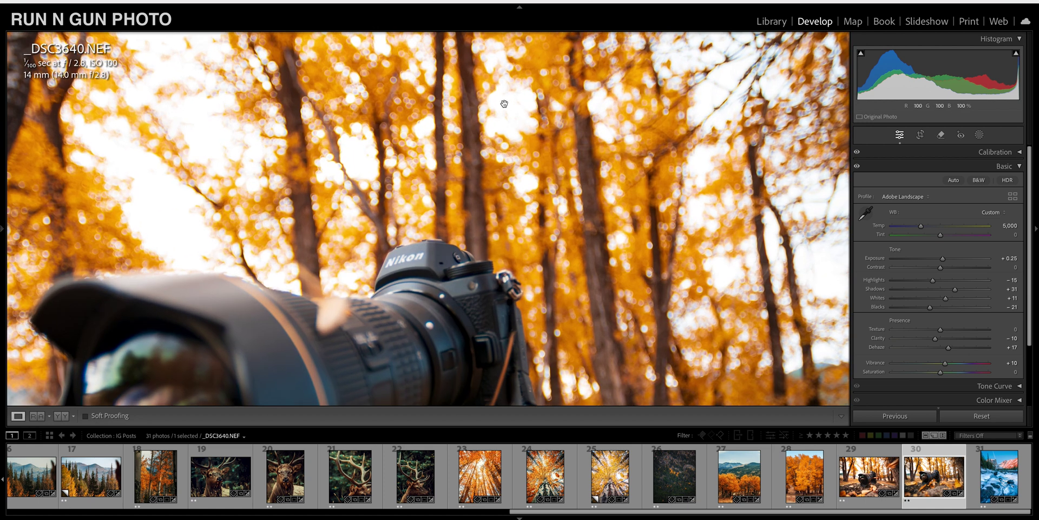
click(531, 130)
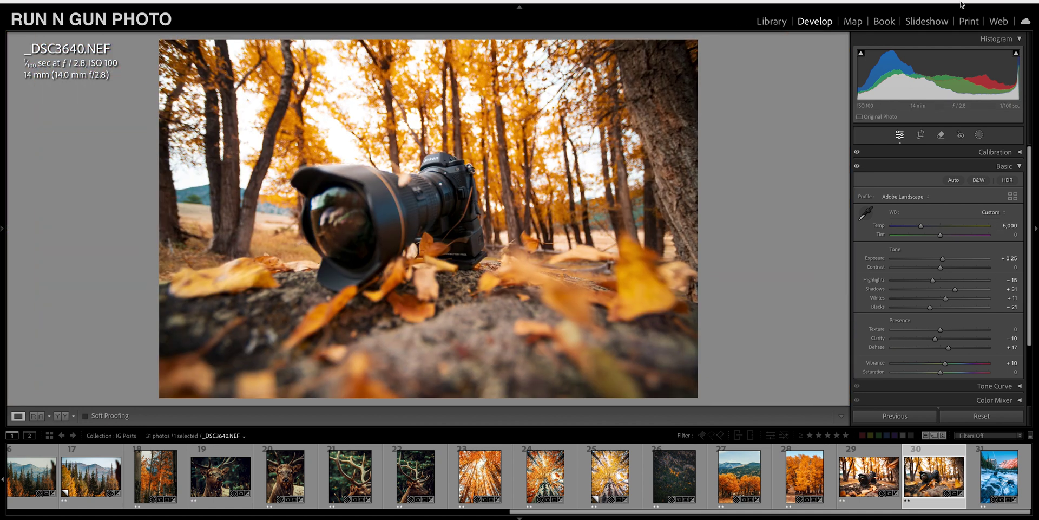
Lift the highlights with a point on the Tone Curve at input 205 and output 213
click(1006, 166)
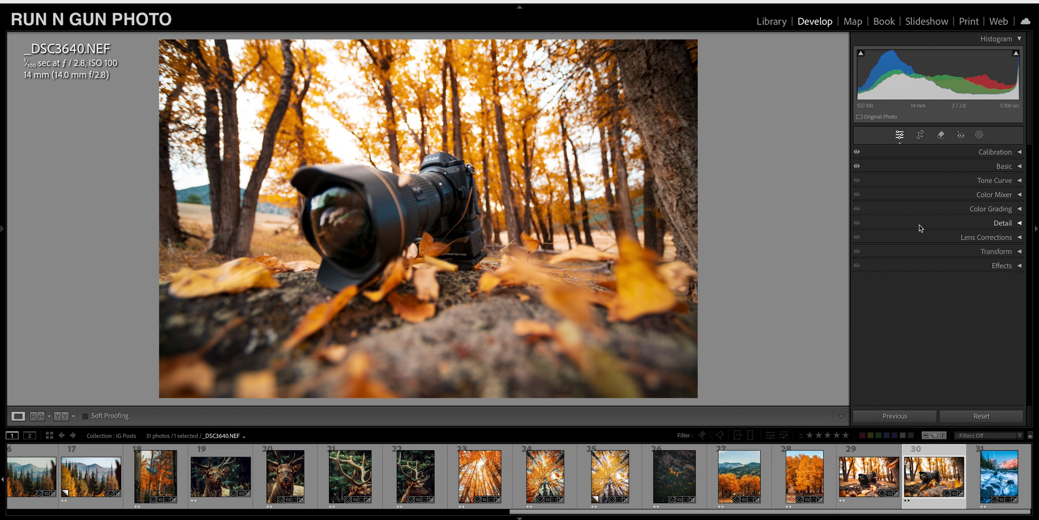
click(1019, 166)
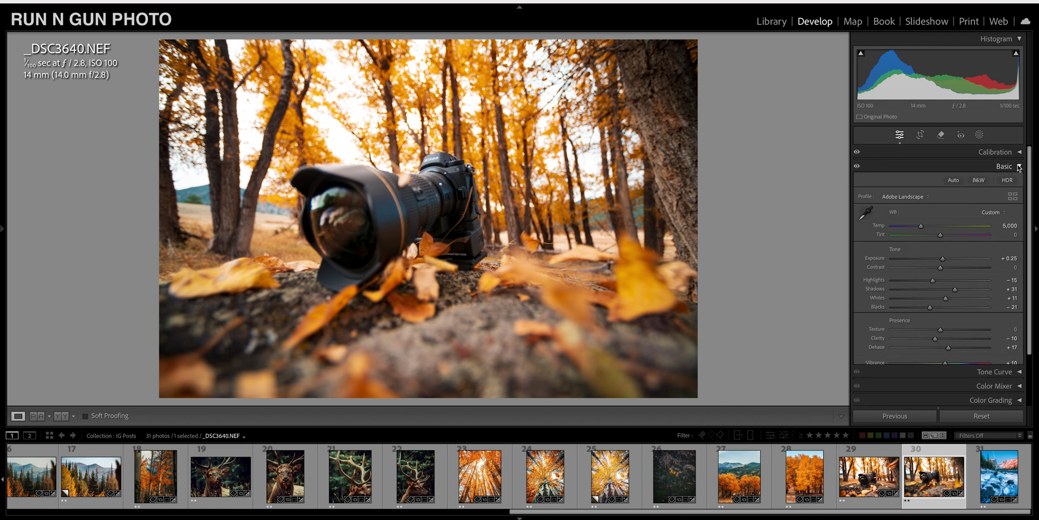
click(1019, 166)
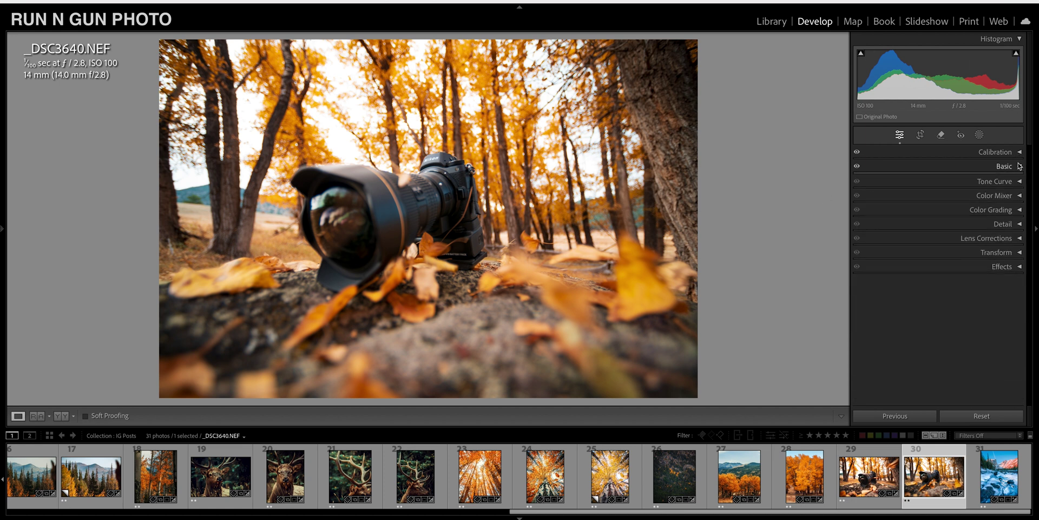
click(1021, 180)
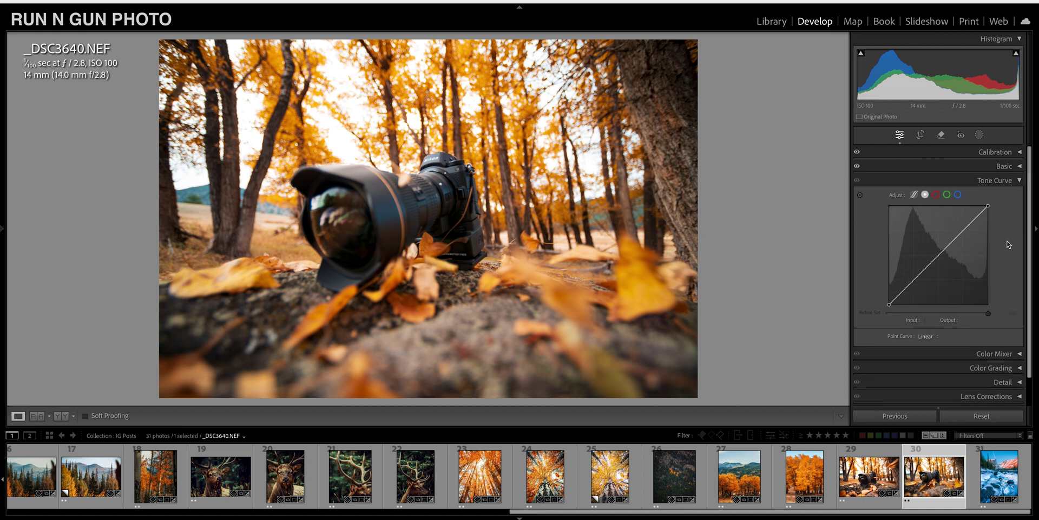
drag(968, 225, 970, 226)
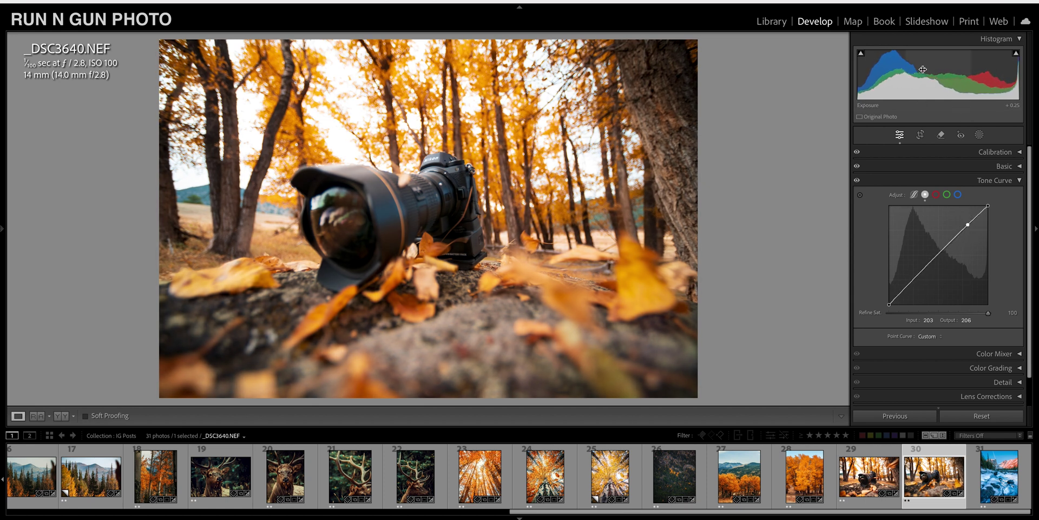
drag(970, 225, 969, 223)
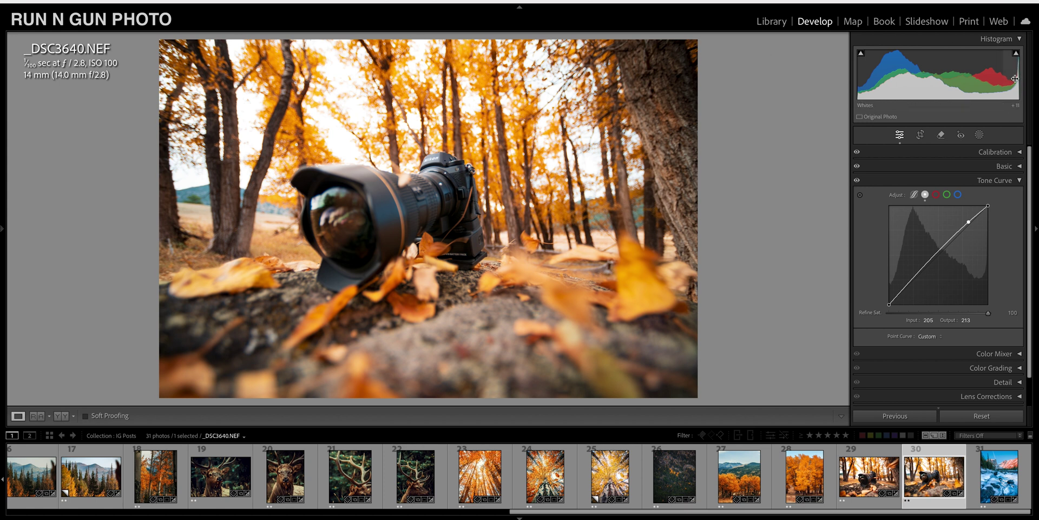
Examine the highlight clipping in the bright sky between the trees, including at close range
click(1017, 54)
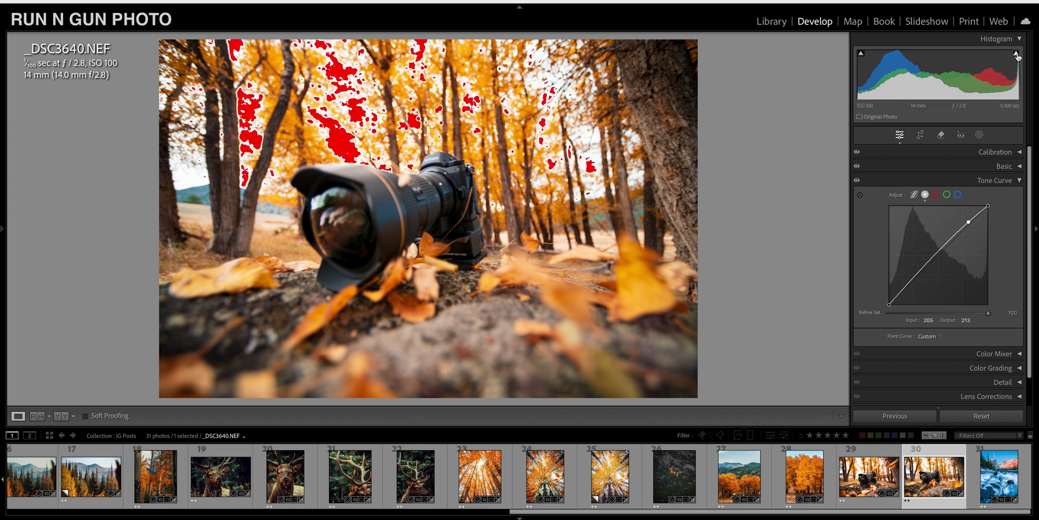
mouse_move(1017, 58)
click(1017, 58)
click(353, 125)
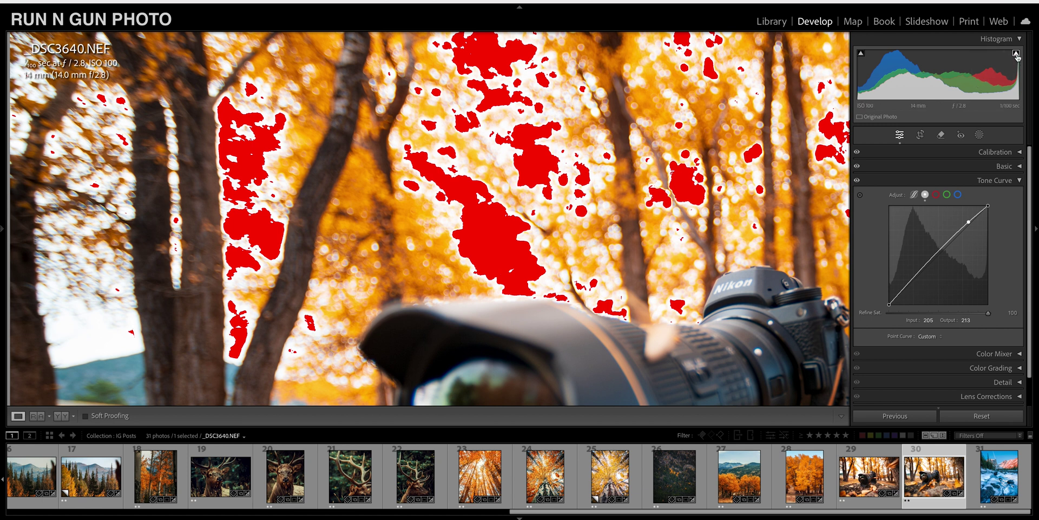
click(681, 174)
Examine the shadow clipping on the camera and lens at close range, with the clipping overlay on and off
click(861, 53)
click(371, 310)
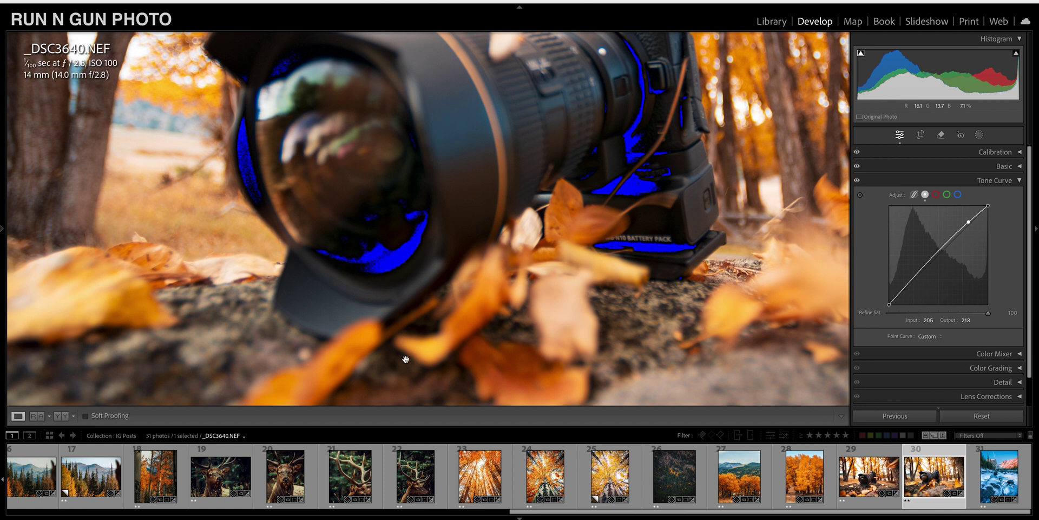
click(861, 54)
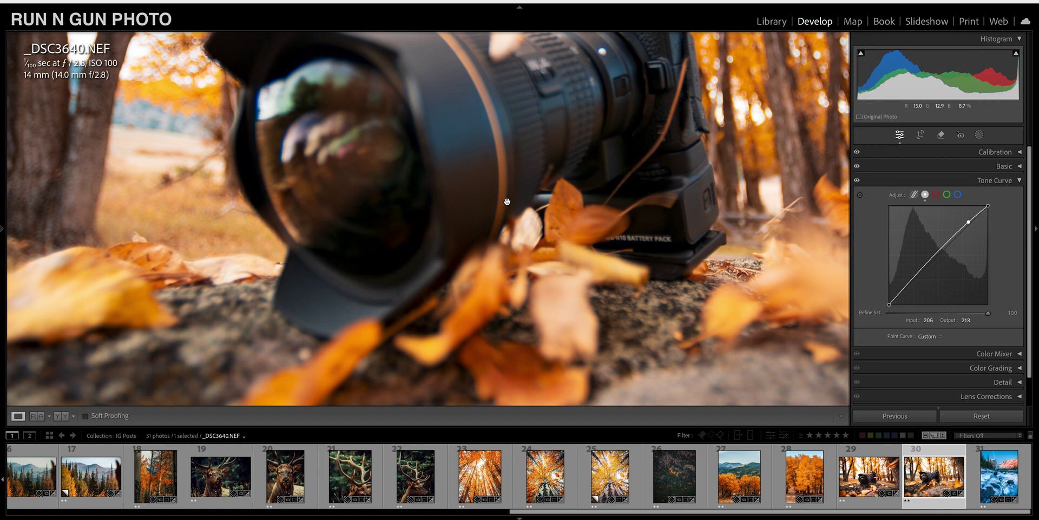
mouse_move(860, 54)
click(379, 260)
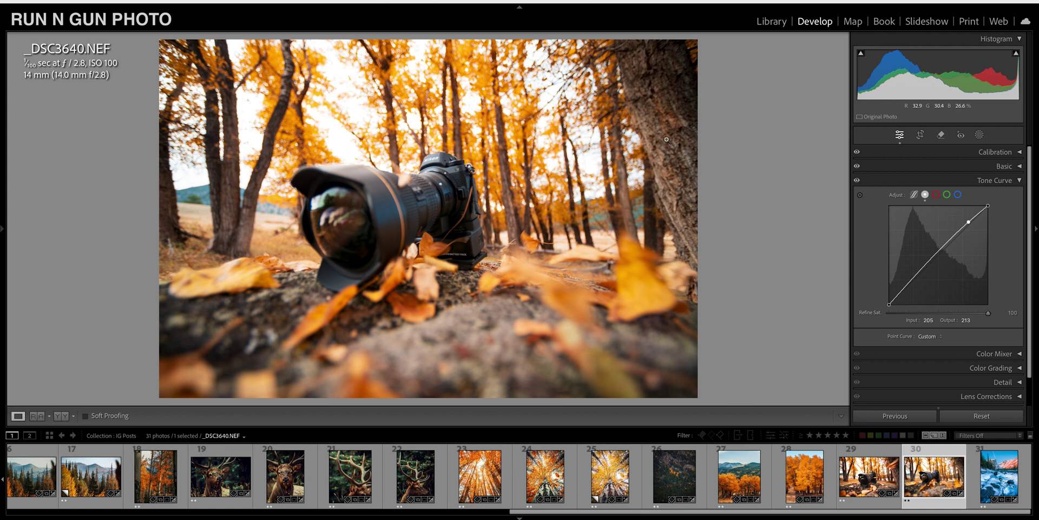
Inspect the dark lens area and the bright sky behind the trees up close
click(400, 262)
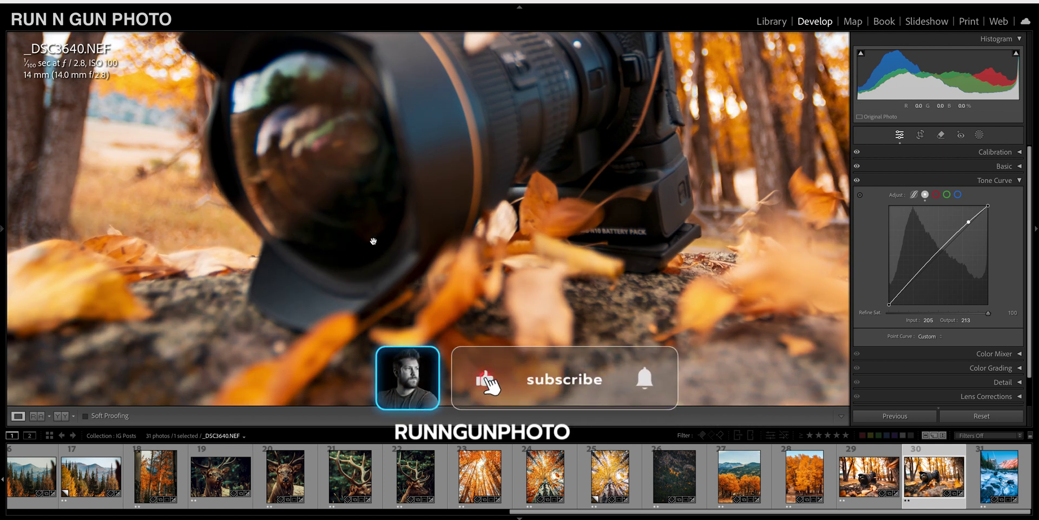
drag(395, 236, 474, 187)
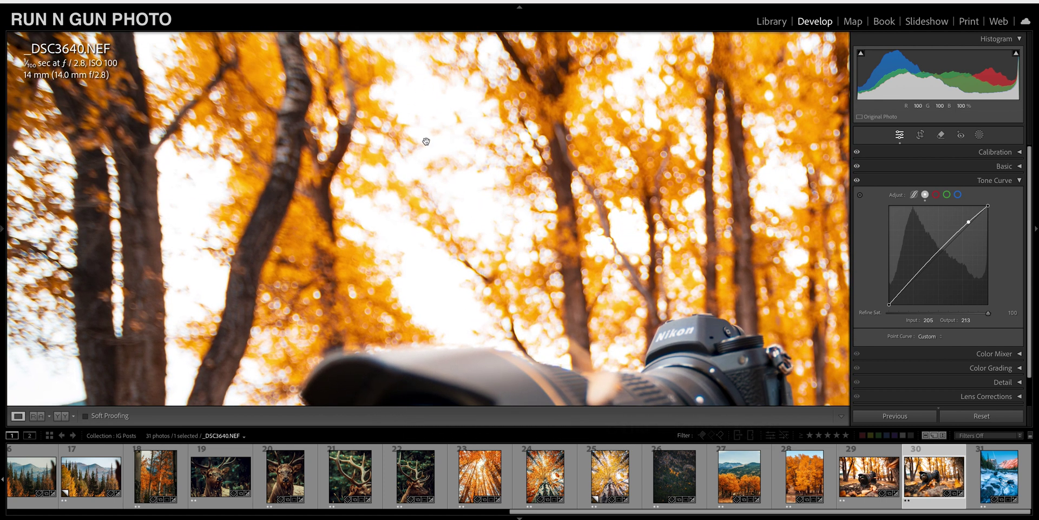
click(540, 185)
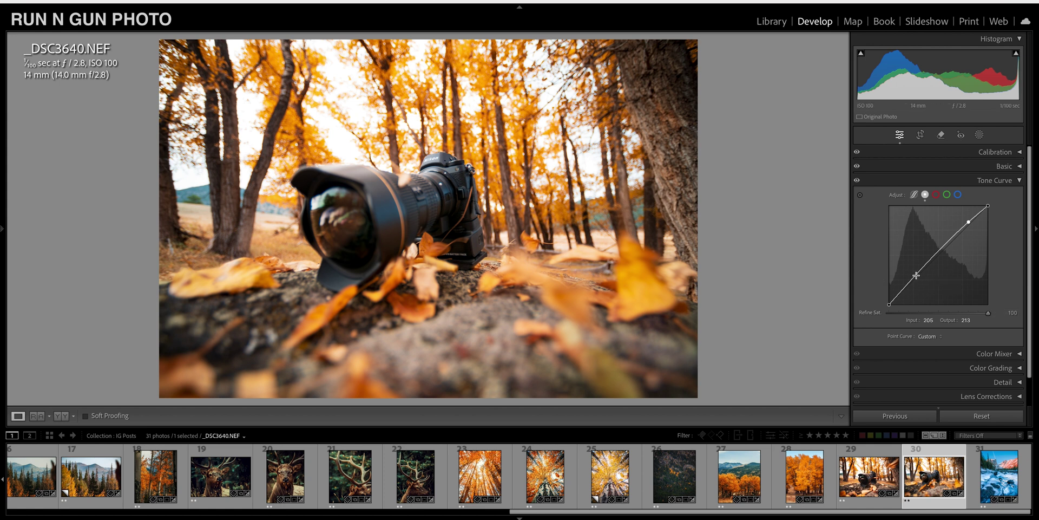
Darken the shadows with a second Tone Curve point at input 71 and output 67
drag(915, 276, 917, 282)
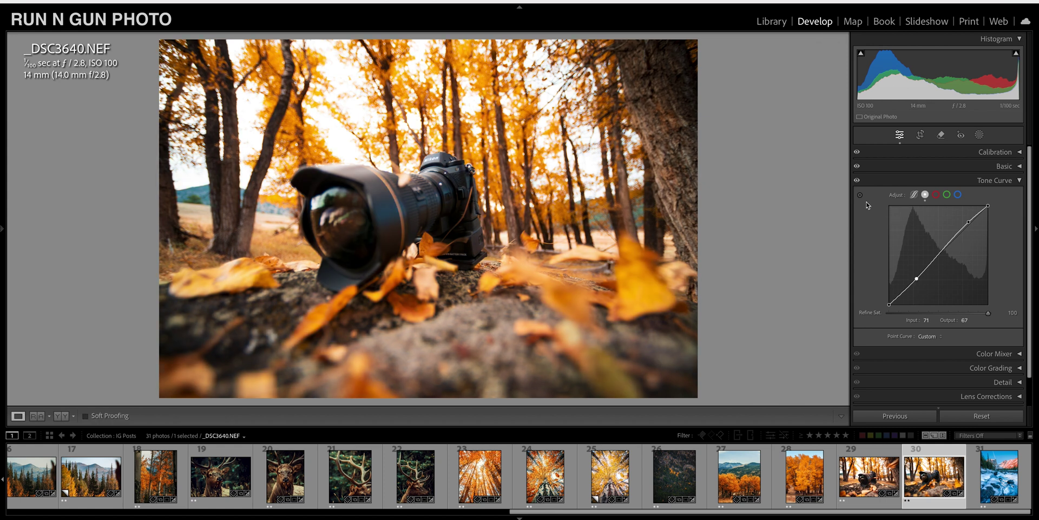
click(857, 182)
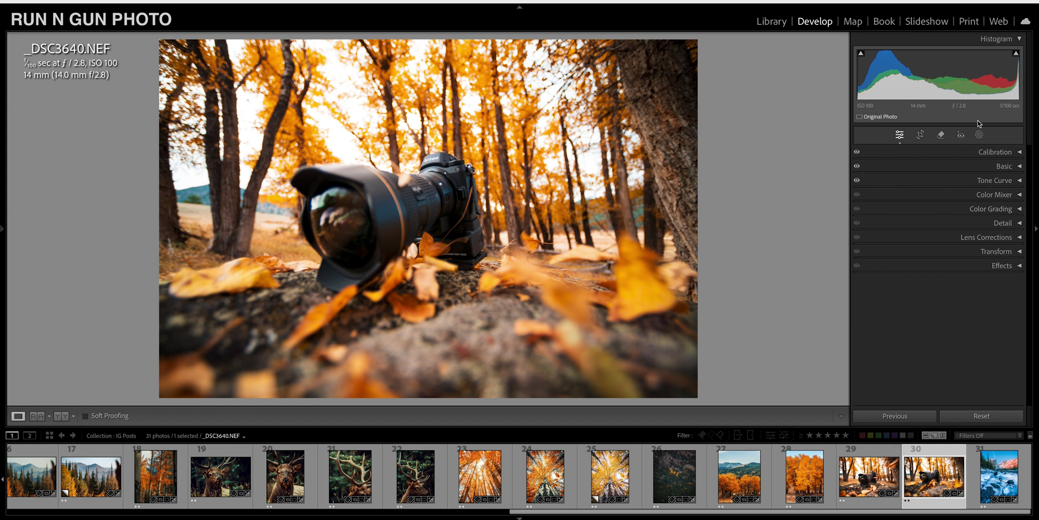
Try Color Grading with a blue-violet tint in the shadows and a warm yellow-orange tint in the highlights
click(1019, 209)
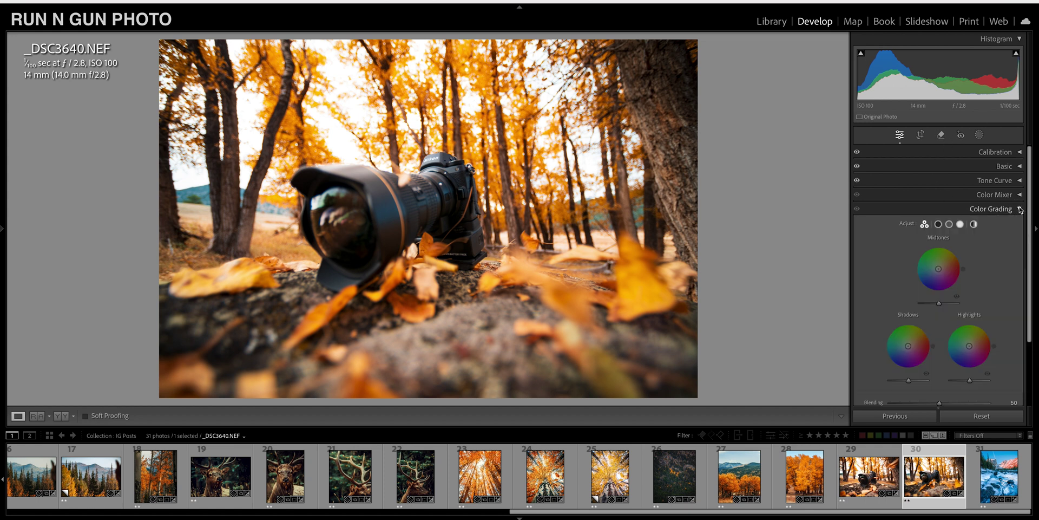
scroll(1008, 285, down, 1)
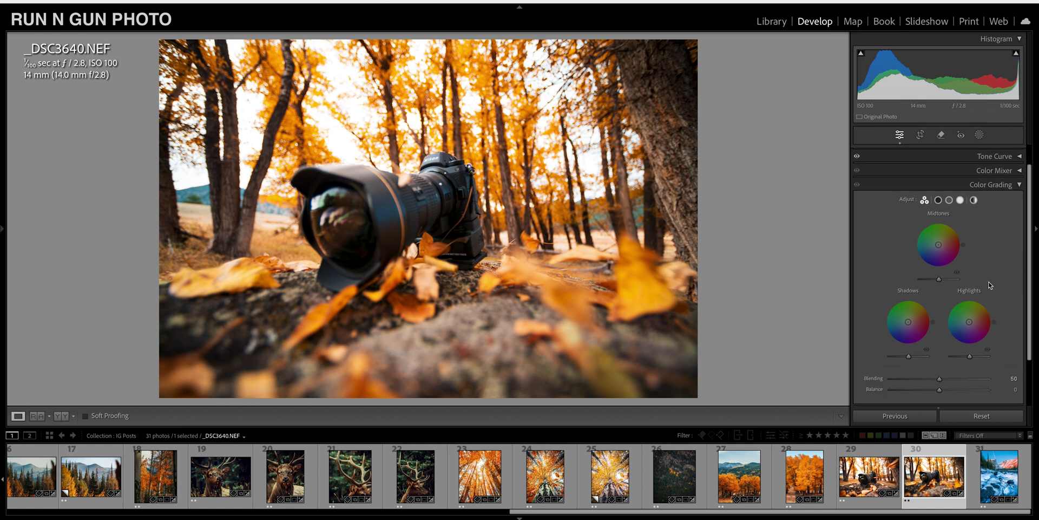
scroll(993, 329, down, 1)
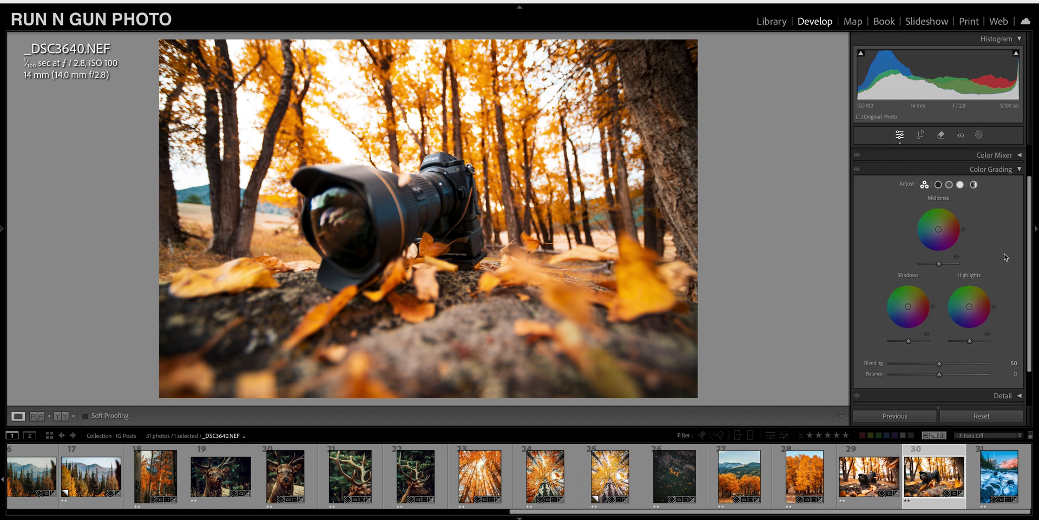
scroll(1006, 257, down, 2)
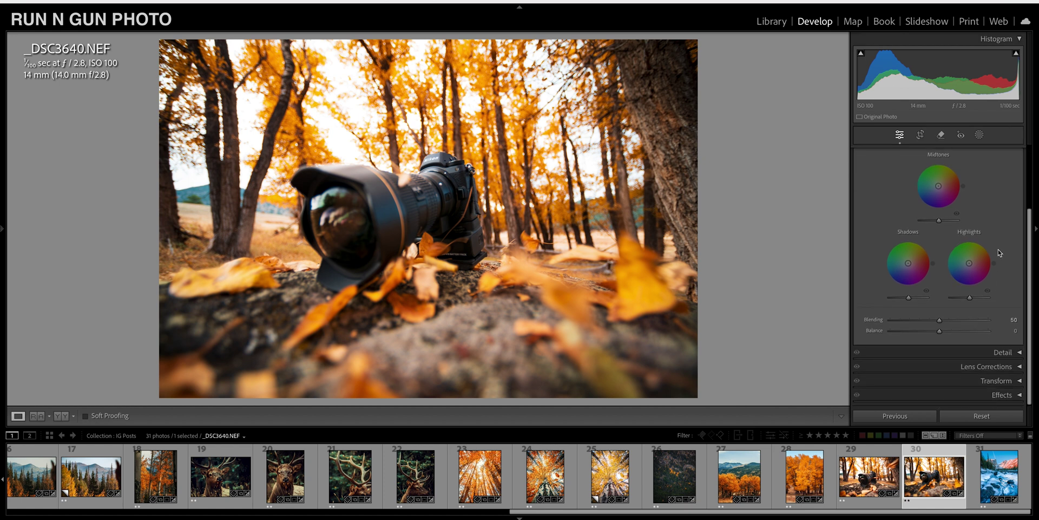
scroll(934, 191, up, 1)
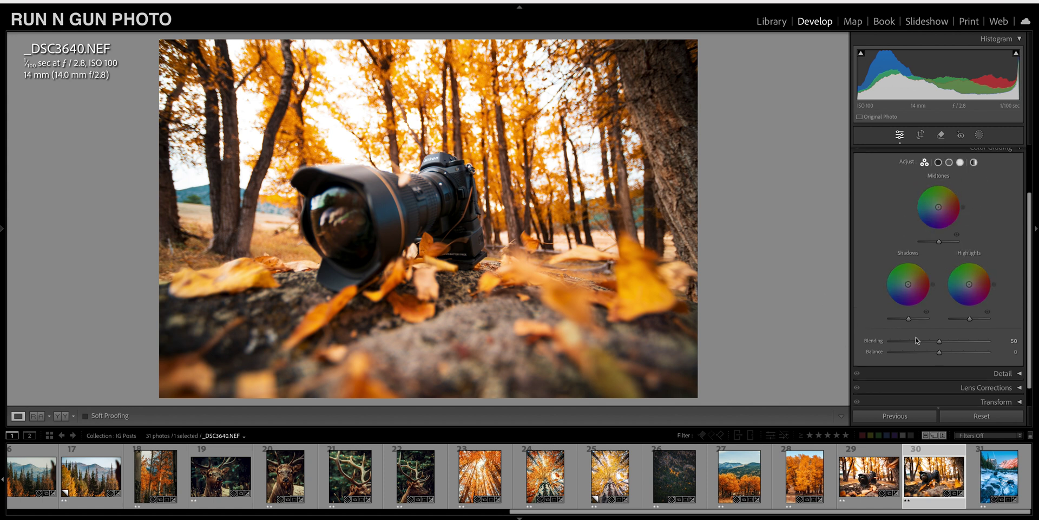
mouse_move(909, 285)
mouse_down()
mouse_move(899, 298)
mouse_move(908, 294)
mouse_up()
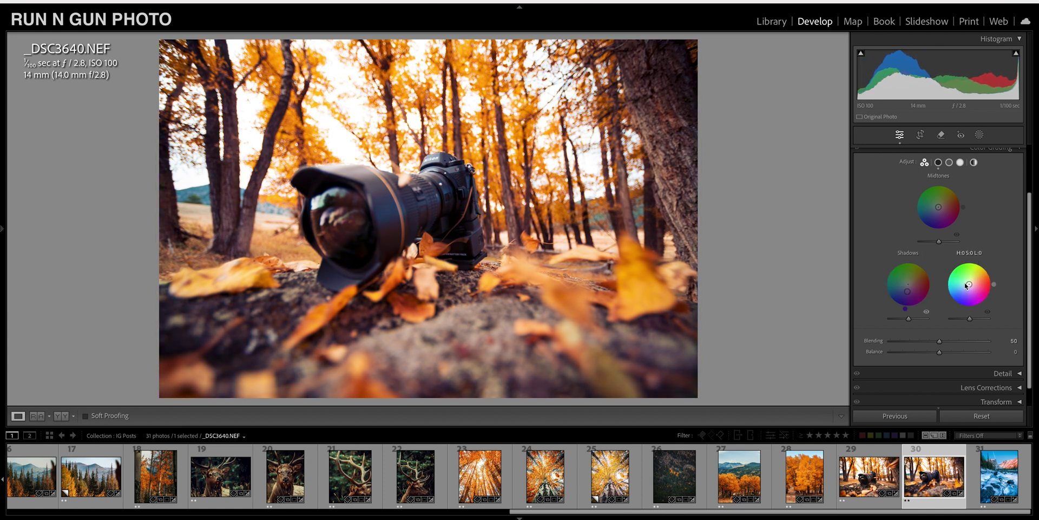
drag(968, 286, 977, 276)
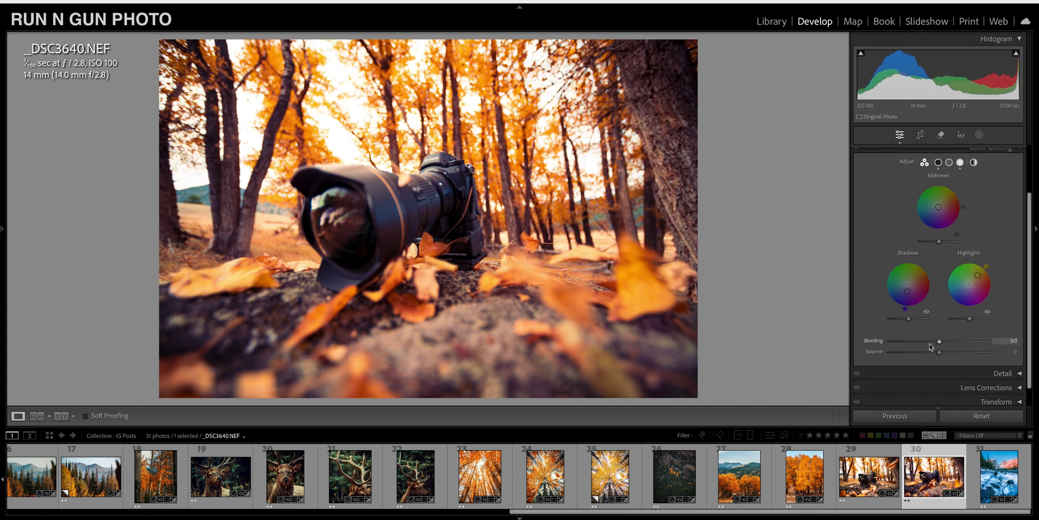
Reset the shadow and highlight tints in Color Grading to neutral
double_click(911, 257)
double_click(970, 257)
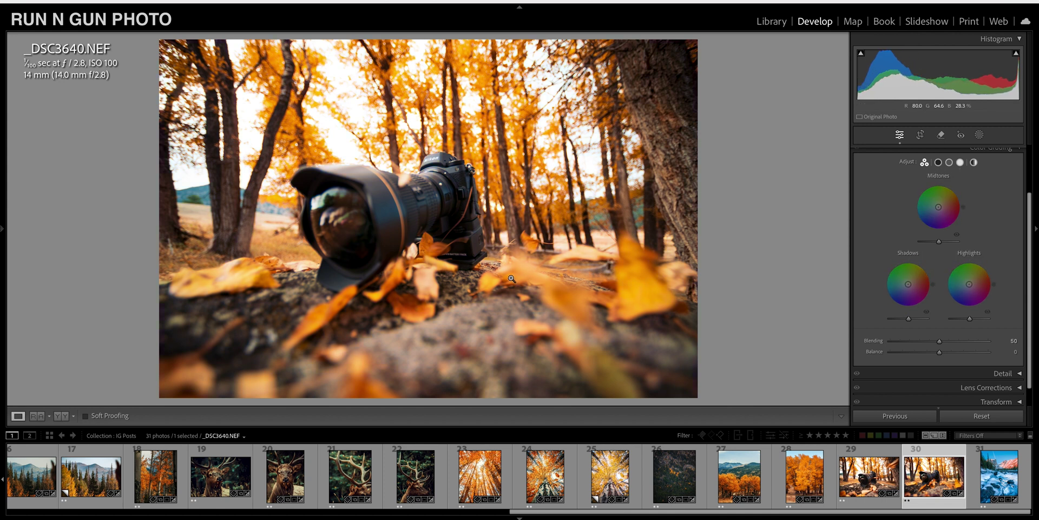
scroll(1007, 227, up, 2)
click(1004, 210)
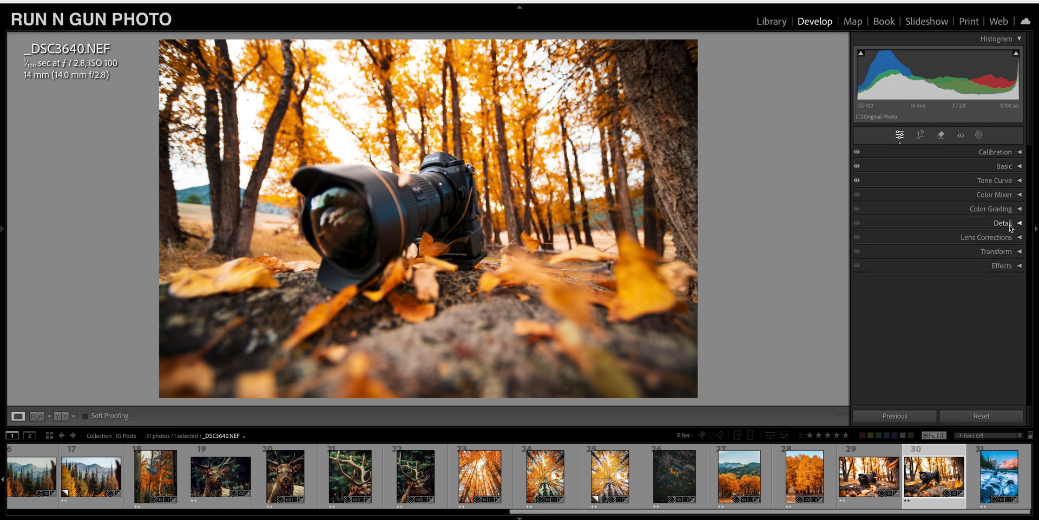
Shift the Color Mixer hues to Red -7 and Orange -4, checking the leaves in the photo
click(1020, 195)
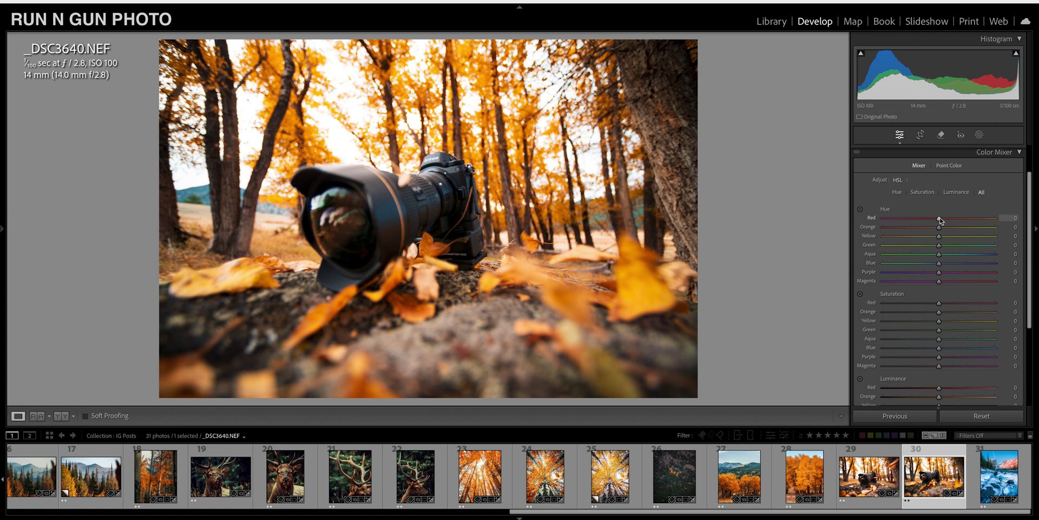
drag(940, 218, 937, 221)
mouse_move(939, 229)
mouse_down()
mouse_move(870, 227)
mouse_move(1011, 242)
mouse_move(939, 233)
mouse_up()
drag(938, 232, 938, 233)
click(552, 201)
click(483, 192)
Shift the Color Mixer hues to Green +15, Aqua -9 and Blue -9
drag(940, 247, 947, 247)
drag(946, 246, 947, 248)
drag(941, 255, 933, 263)
click(896, 192)
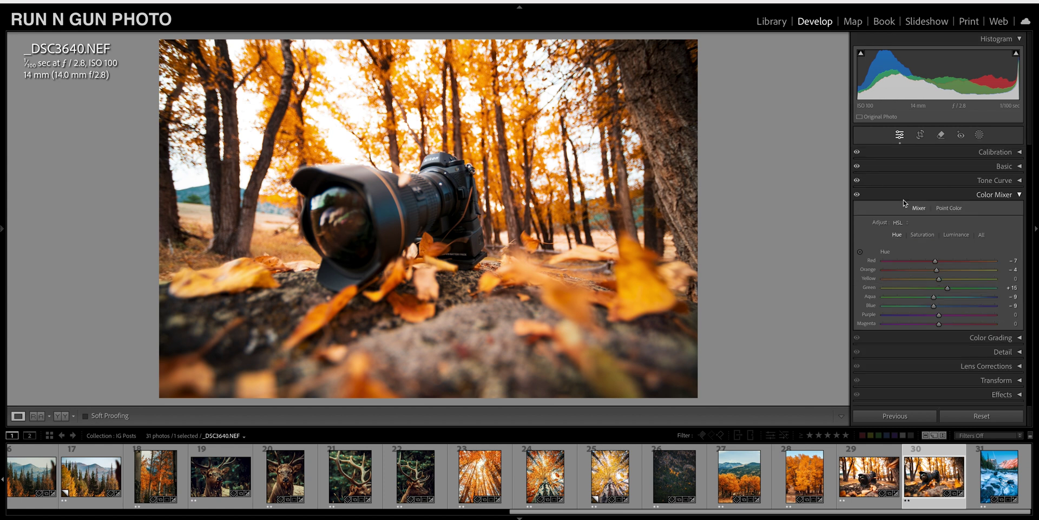
Set the Color Mixer saturation to Red -6, Orange -3 and Blue +3
click(922, 237)
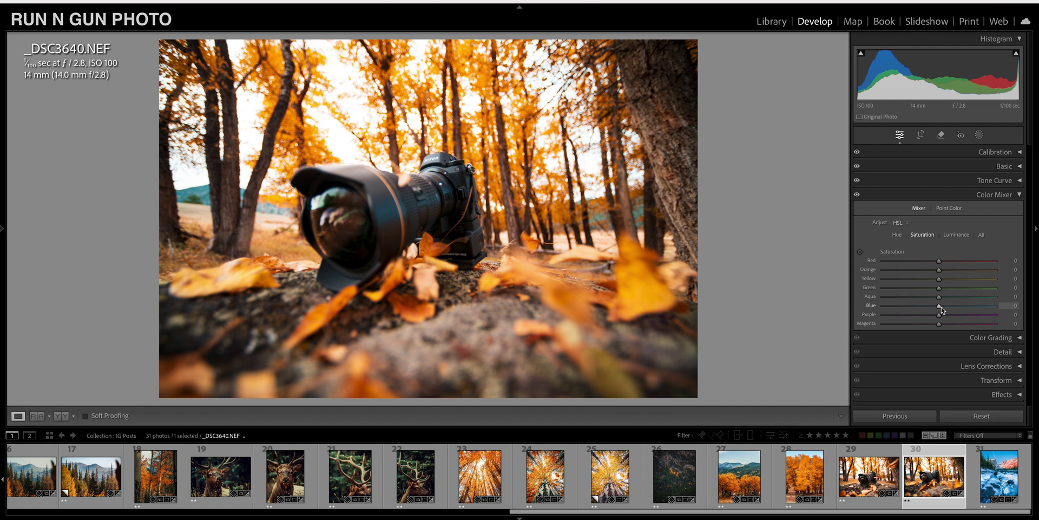
mouse_move(940, 307)
mouse_down()
mouse_move(953, 307)
mouse_move(941, 310)
mouse_up()
drag(939, 270, 939, 272)
mouse_move(938, 270)
mouse_down()
mouse_move(900, 269)
mouse_move(994, 278)
mouse_move(940, 280)
mouse_up()
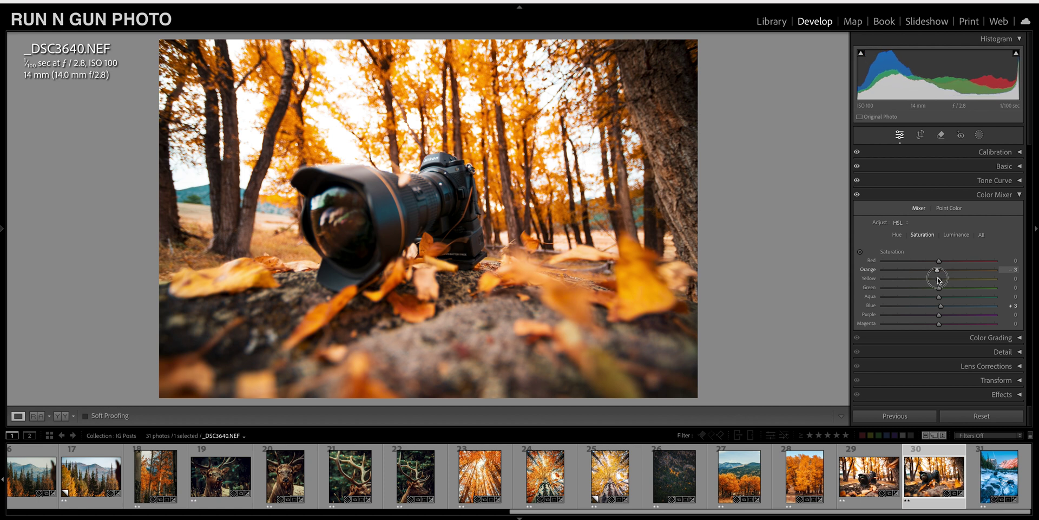
mouse_move(938, 278)
mouse_down()
mouse_move(940, 263)
mouse_move(898, 263)
mouse_move(966, 265)
mouse_move(938, 270)
mouse_move(937, 280)
mouse_up()
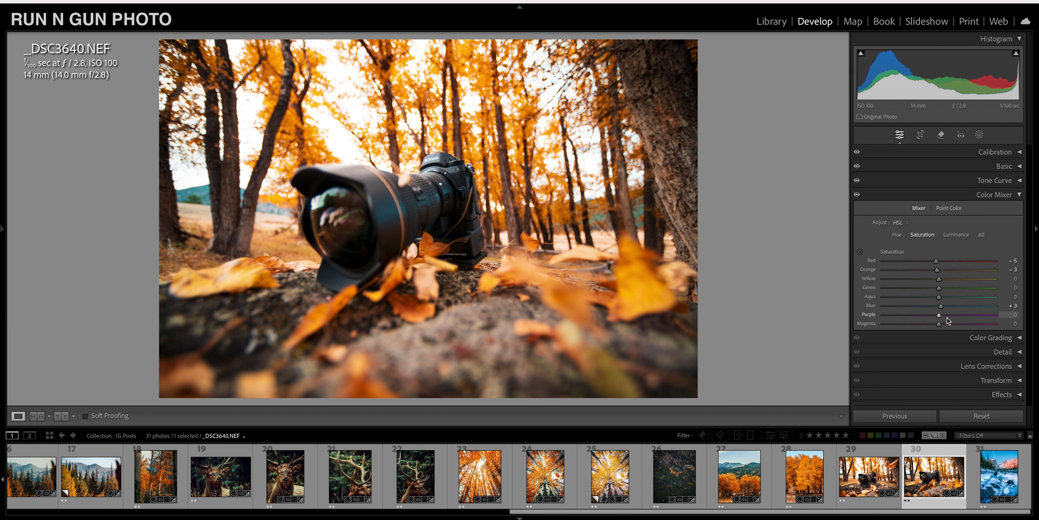
drag(941, 307, 940, 309)
Switch to the photo _DSC3607.NEF and reduce its Color Mixer saturation to Blue -9 and Aqua -2
click(736, 478)
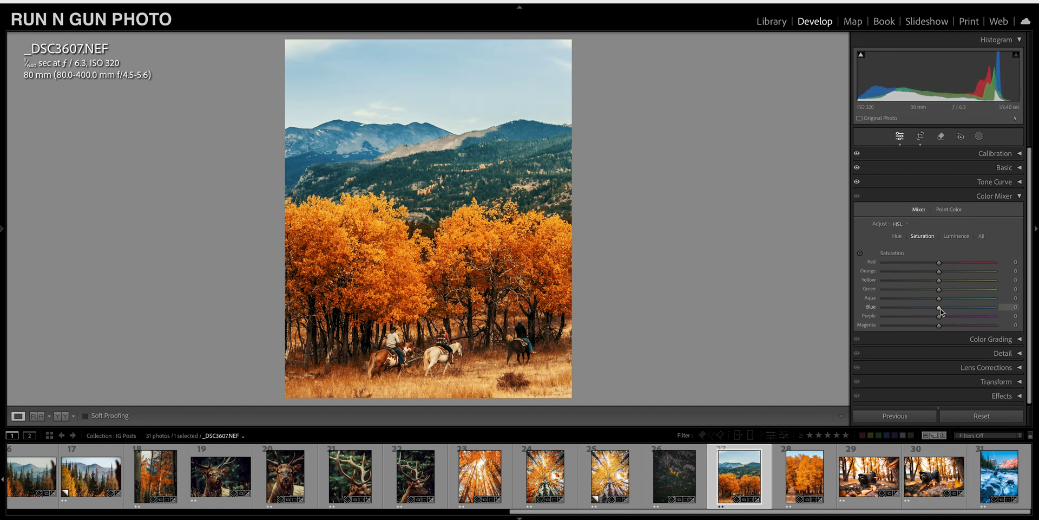
mouse_move(940, 309)
mouse_down()
mouse_move(968, 312)
mouse_move(942, 307)
mouse_move(946, 297)
mouse_move(867, 317)
mouse_move(933, 307)
mouse_up()
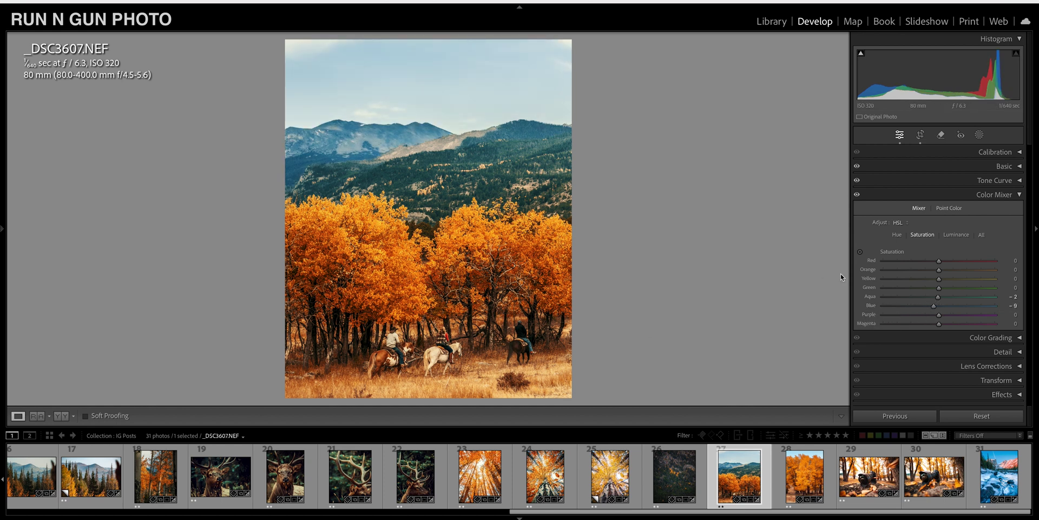
mouse_move(939, 270)
mouse_down()
mouse_move(917, 273)
mouse_move(937, 262)
mouse_move(911, 262)
mouse_move(934, 262)
mouse_move(938, 281)
mouse_up()
Return to _DSC3640.NEF and adjust its Color Mixer luminance to Red +6, Orange -3 and Yellow -6
click(950, 236)
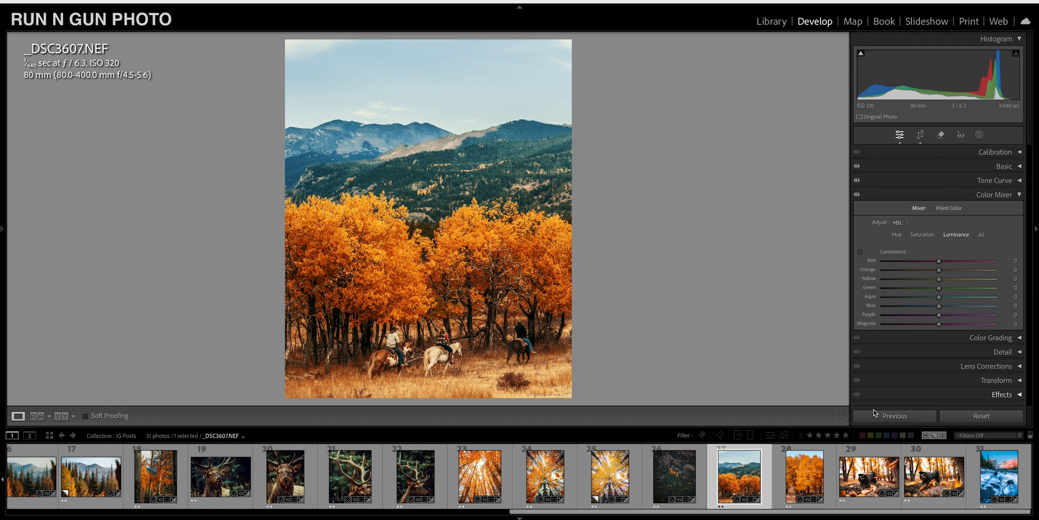
click(891, 479)
click(932, 480)
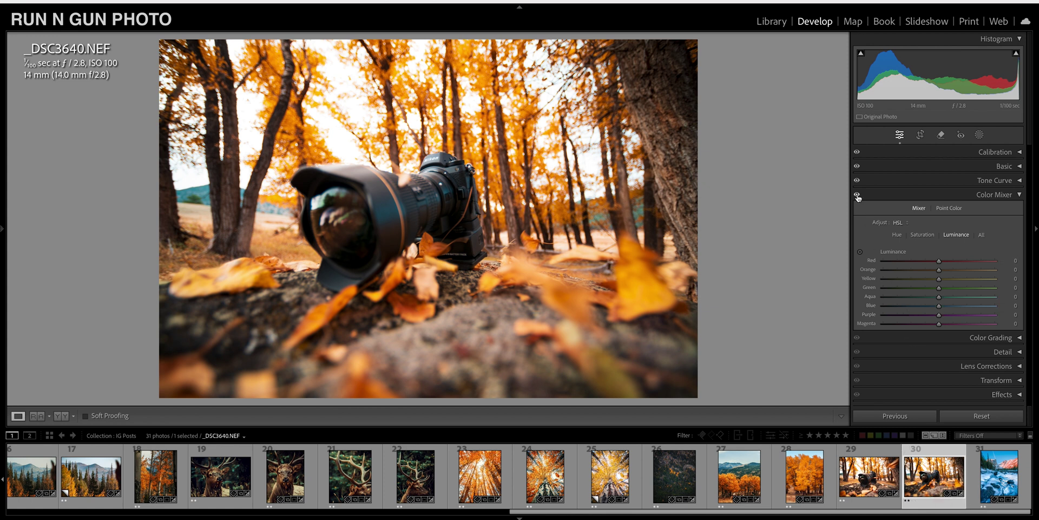
click(860, 252)
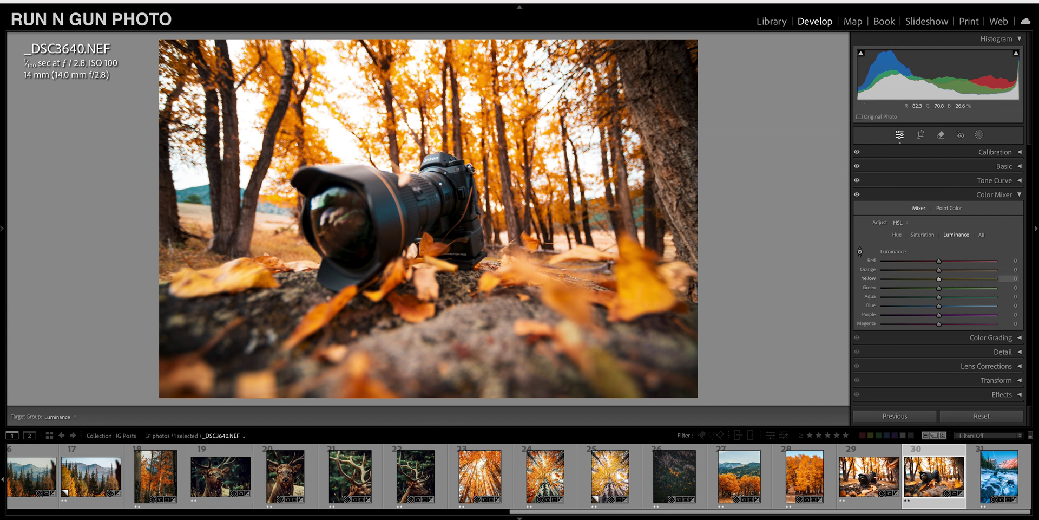
mouse_move(227, 270)
mouse_down()
mouse_move(228, 296)
mouse_move(228, 264)
mouse_up()
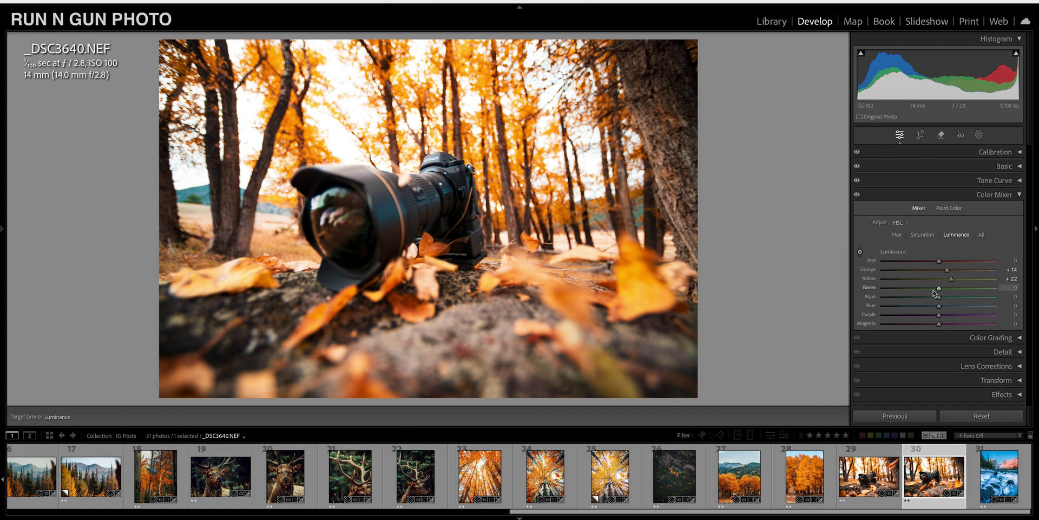
mouse_move(952, 282)
mouse_down()
mouse_move(931, 282)
mouse_move(937, 289)
mouse_move(945, 268)
mouse_up()
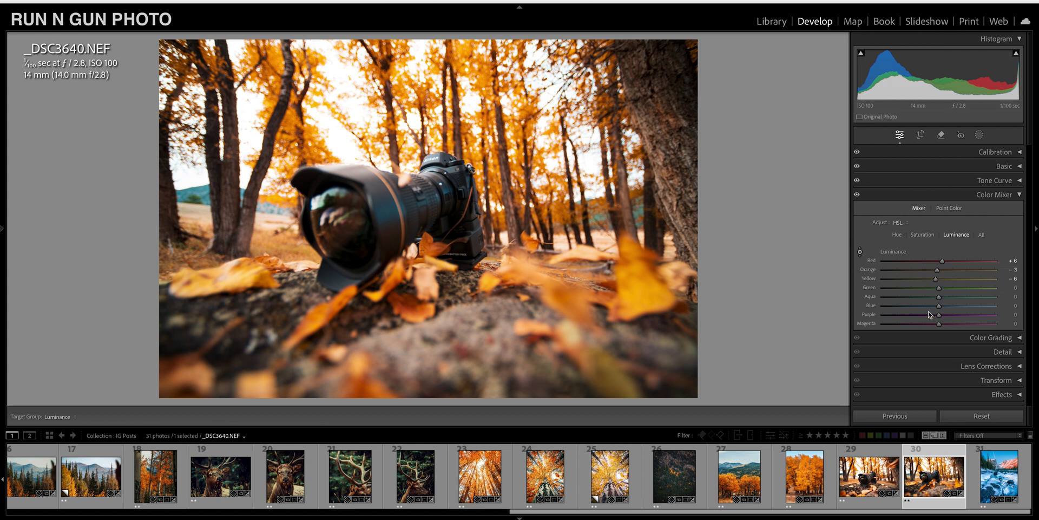
Set the luminance to Yellow -9, Green -16, Aqua -15, Blue -11 and Purple -5, and compare the photo with its unedited version
drag(939, 291, 937, 312)
drag(935, 279, 933, 279)
key(backslash)
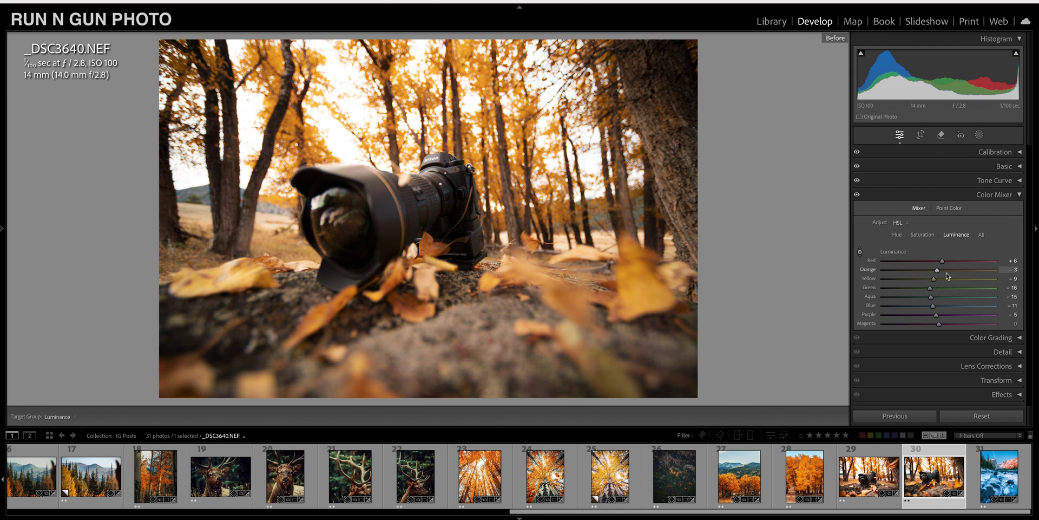
key(backslash)
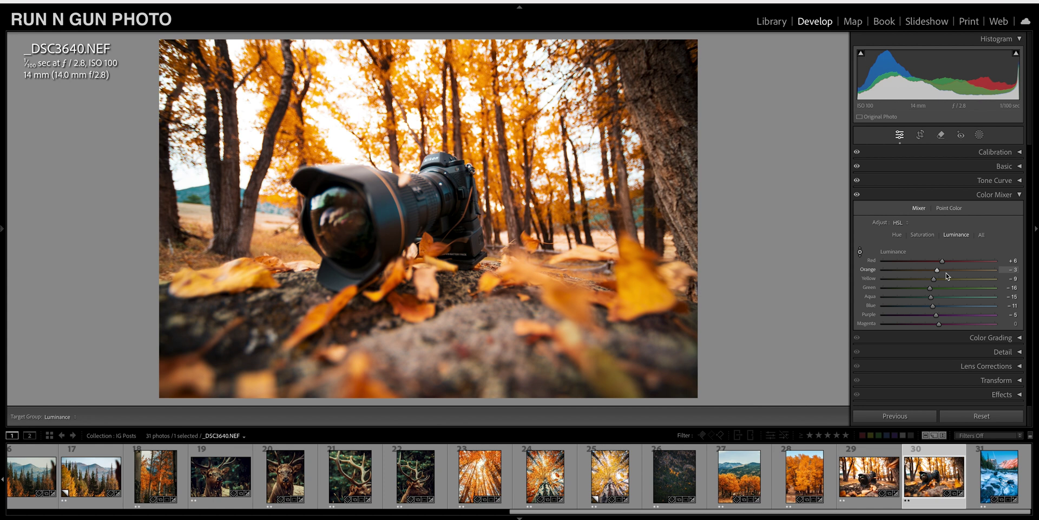
key(ctrl+3)
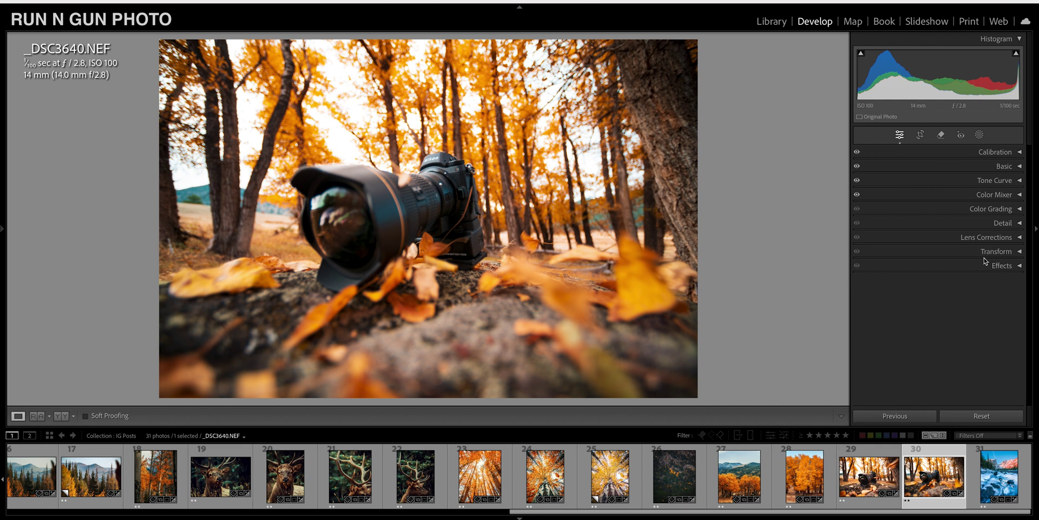
Set Highlights to +1 and Whites to +19 in the Basic adjustments
key(ctrl+1)
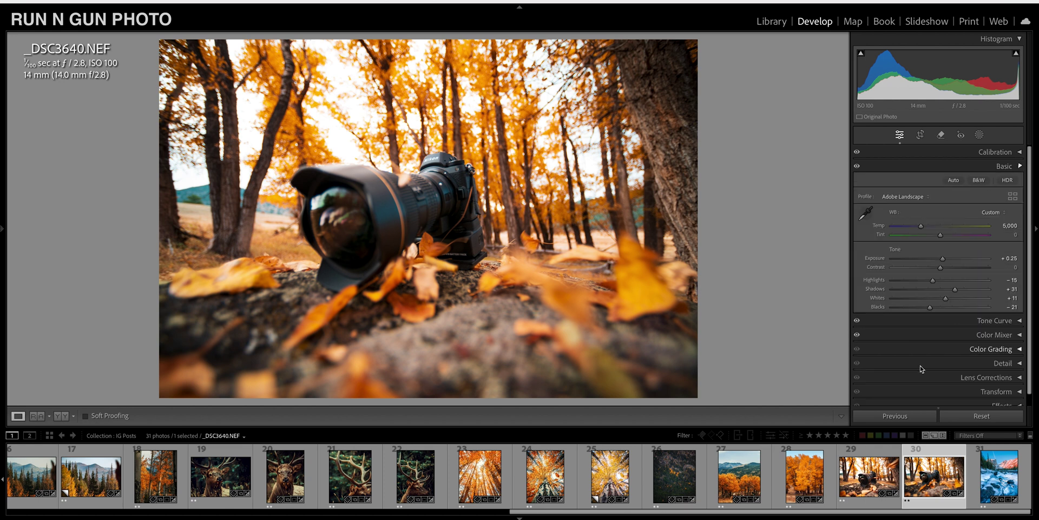
mouse_move(946, 299)
mouse_down()
mouse_move(918, 282)
mouse_move(966, 289)
mouse_move(945, 298)
mouse_up()
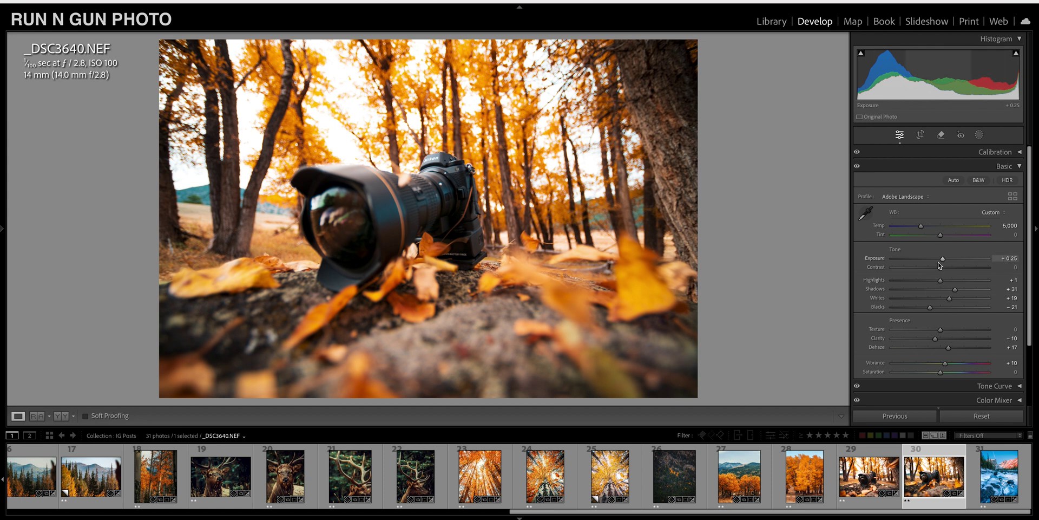
click(1019, 167)
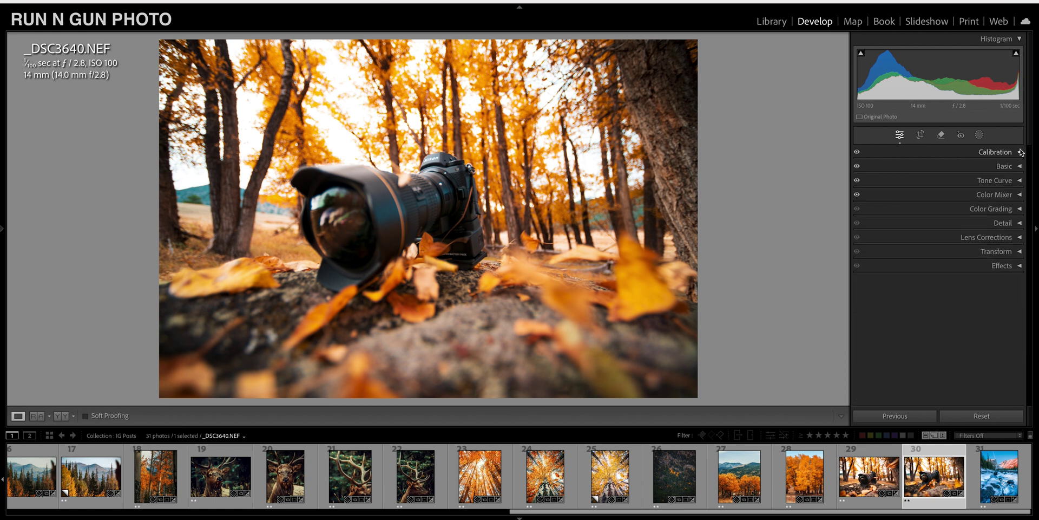
Set the Calibration shadows tint to +37 and check the foreground rock and leaves up close
click(1020, 153)
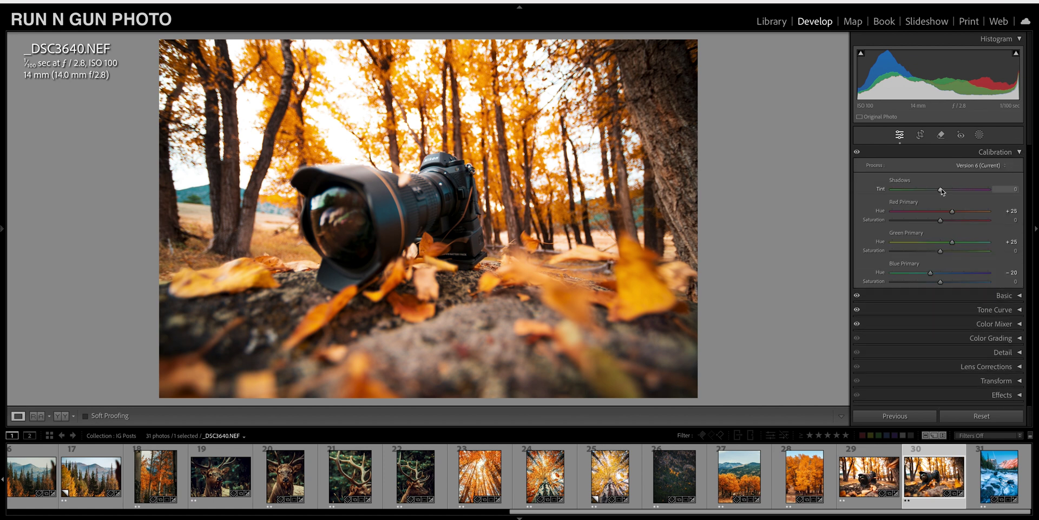
drag(940, 189, 959, 201)
click(541, 353)
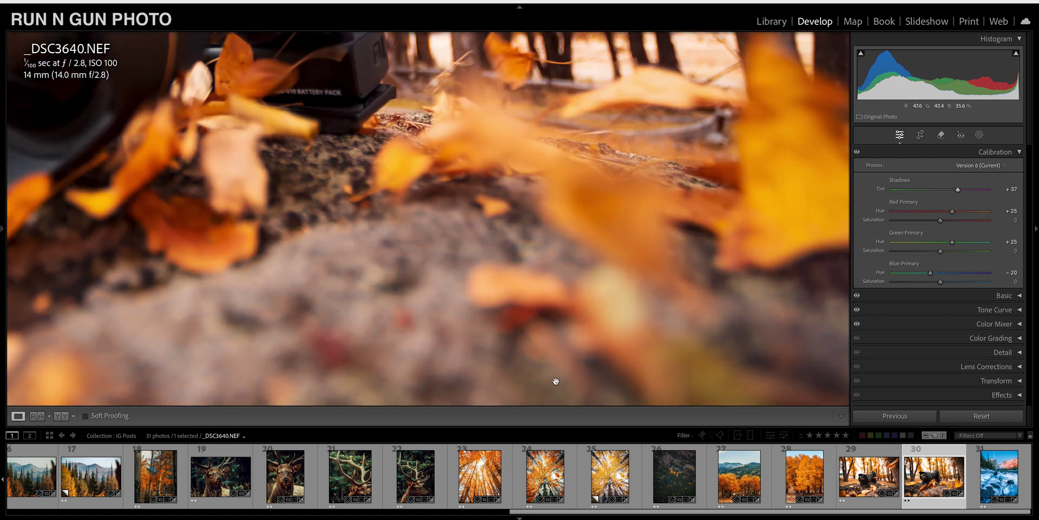
drag(434, 354, 538, 260)
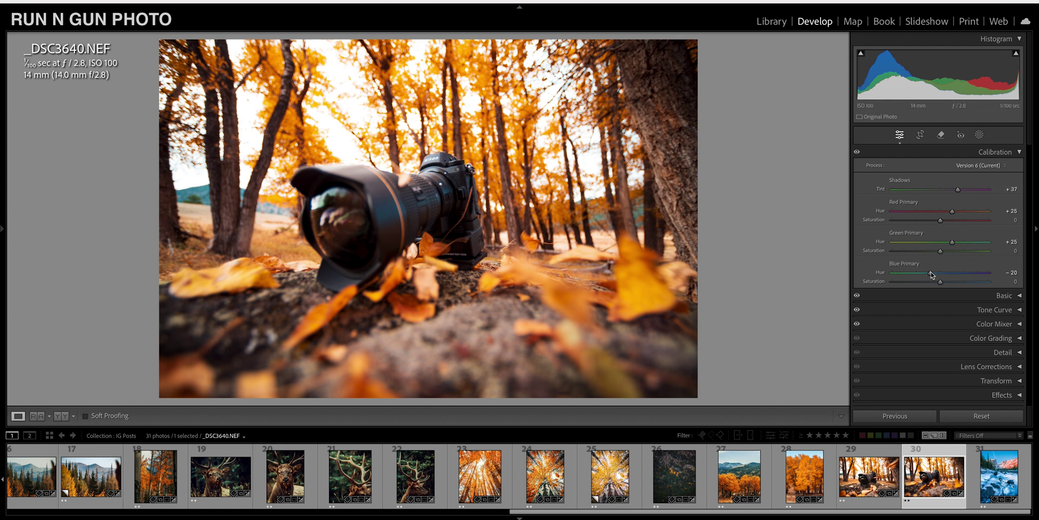
Set the Blue Primary hue to -25 and saturation to -15, and compare the photo with its unedited version
mouse_move(931, 274)
mouse_down()
mouse_move(892, 274)
mouse_move(928, 286)
mouse_up()
mouse_move(942, 284)
mouse_down()
mouse_move(929, 286)
mouse_move(941, 291)
mouse_up()
key(backslash)
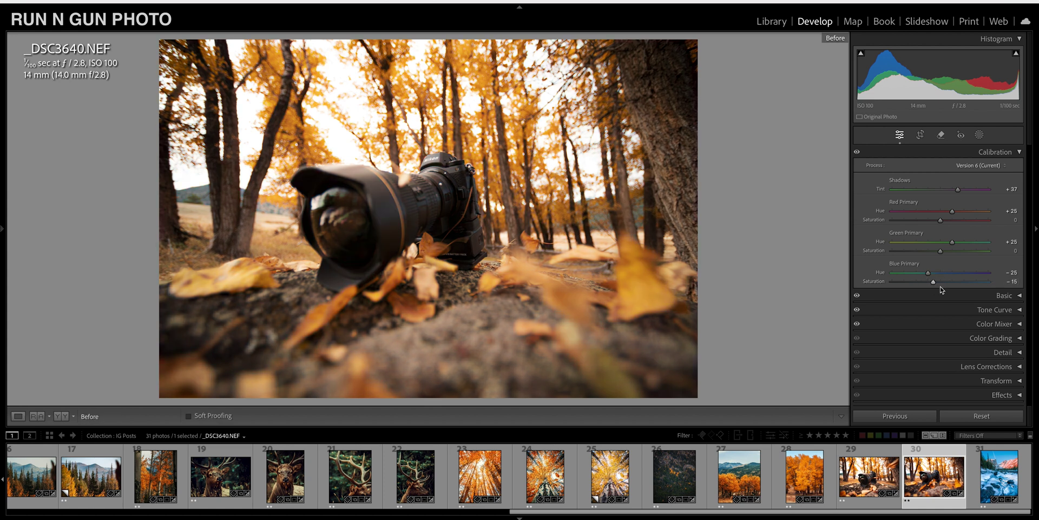
key(backslash)
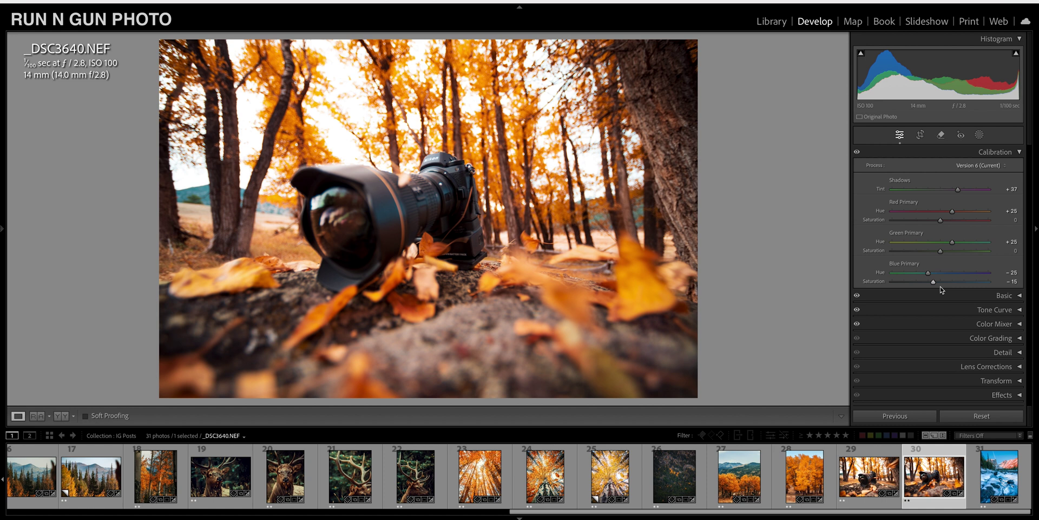
Open the orange tree grove photo _DSC3610.NEF and compare it with its unedited version
click(805, 479)
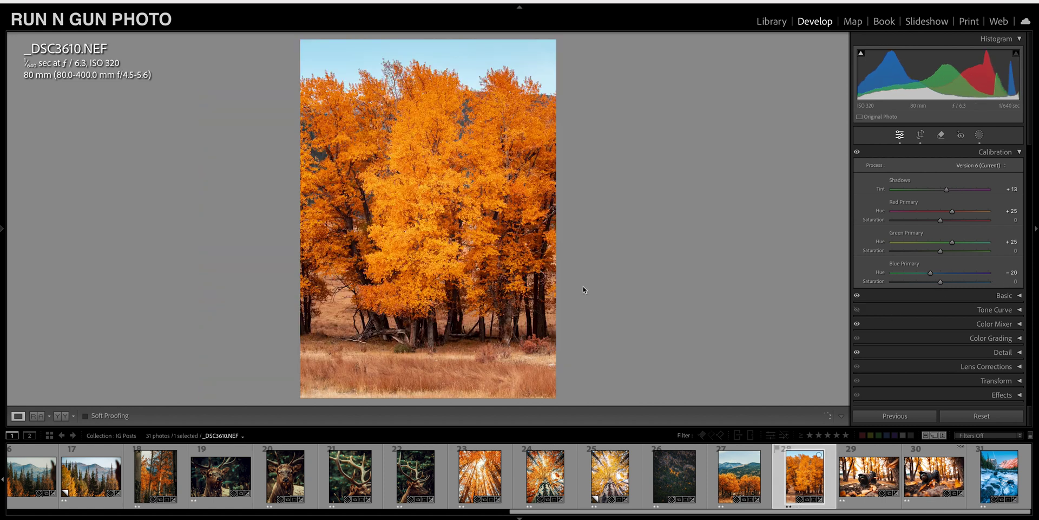
key(backslash)
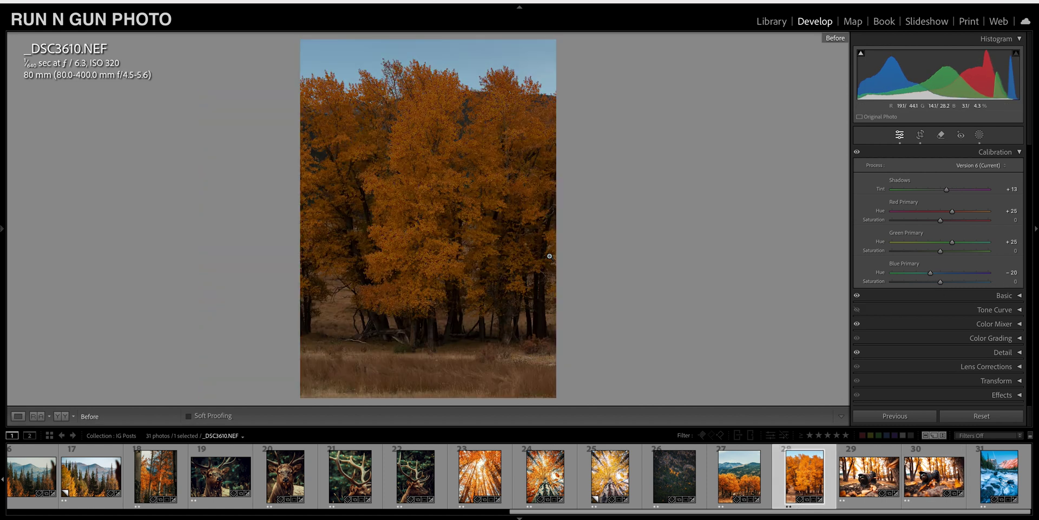
key(backslash)
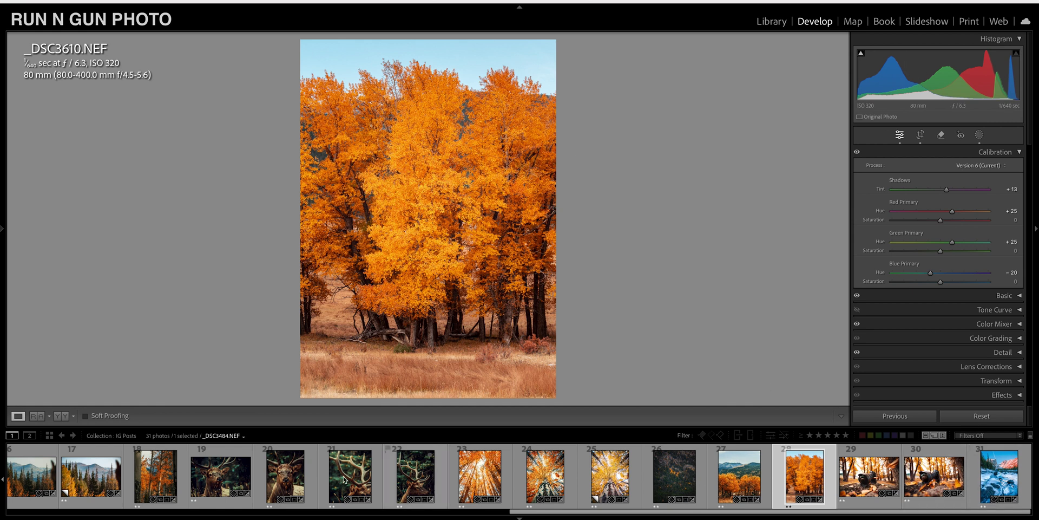
Open the pine branch photo _DSC3071.NEF and set its Exposure to +0.25 in the Basic adjustments
scroll(335, 498, up, 1)
scroll(335, 498, up, 5)
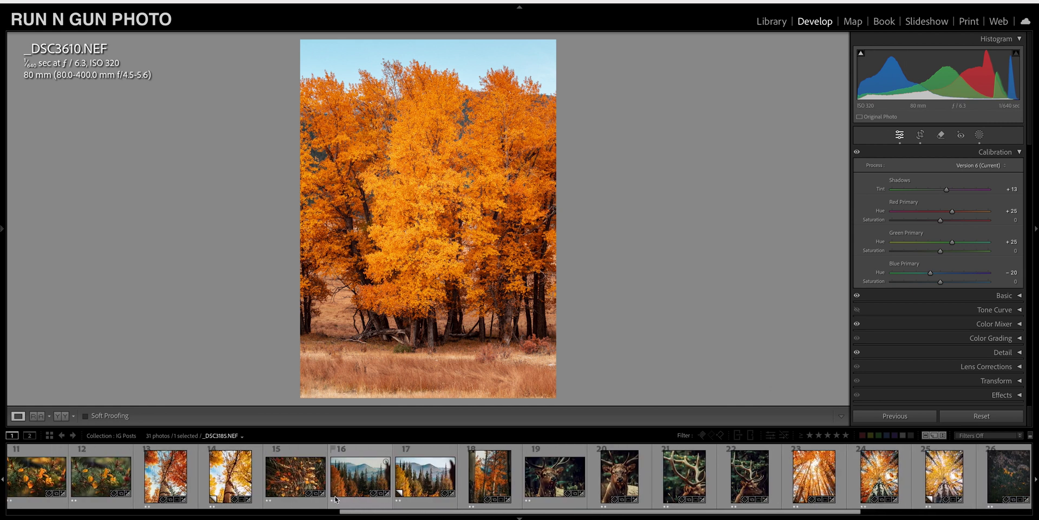
click(407, 479)
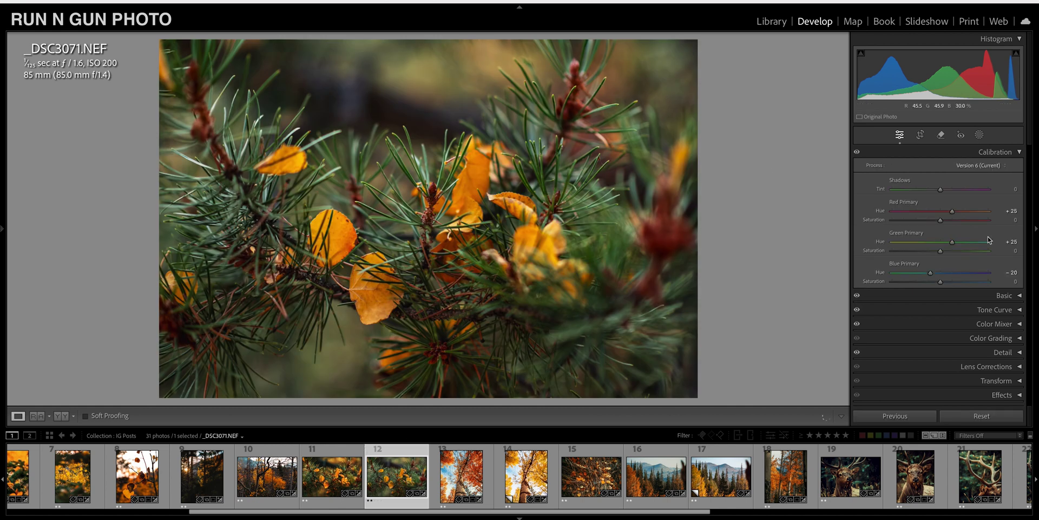
click(1023, 294)
scroll(993, 288, down, 3)
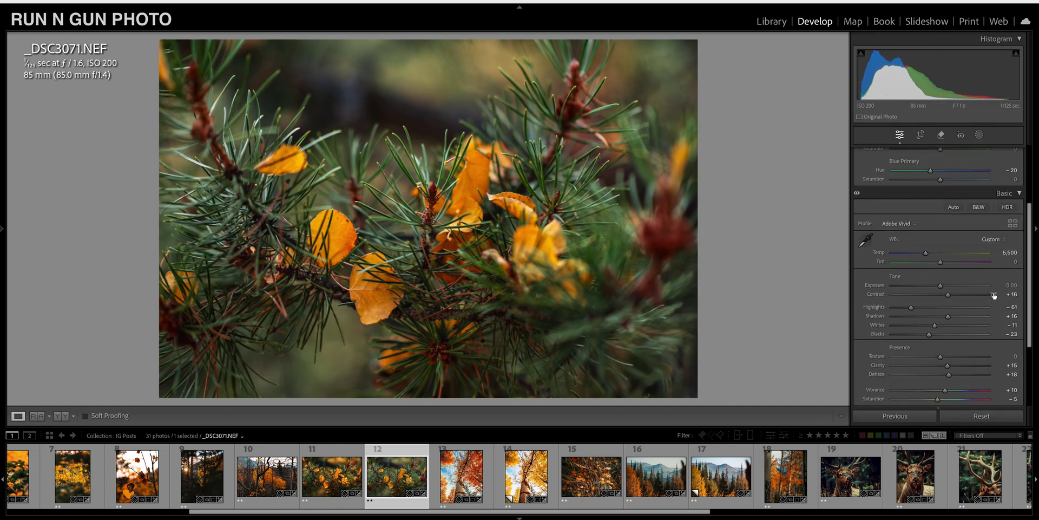
drag(942, 287, 945, 293)
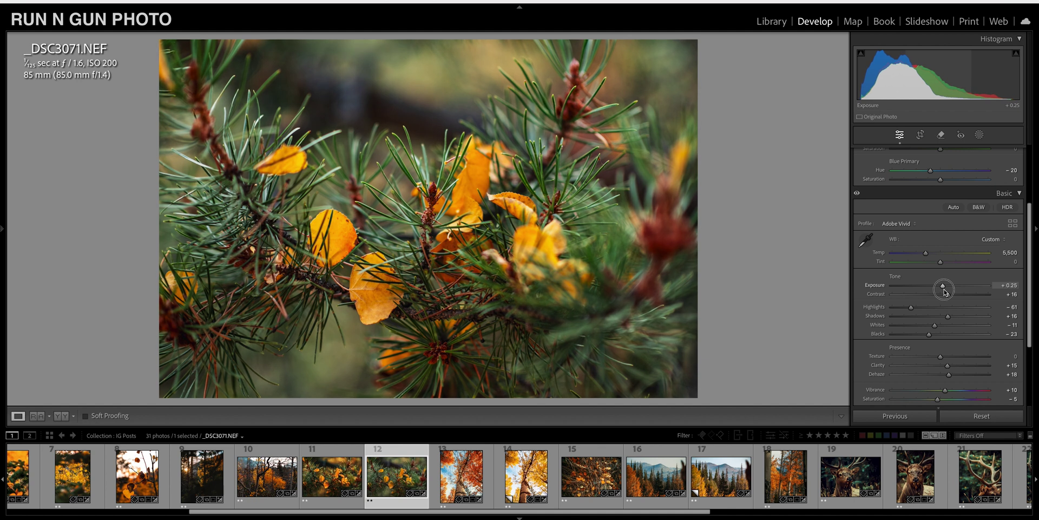
Open the virtual copy of the upward tree shot _DSC3131.NEF and set its Exposure to -0.15
click(519, 476)
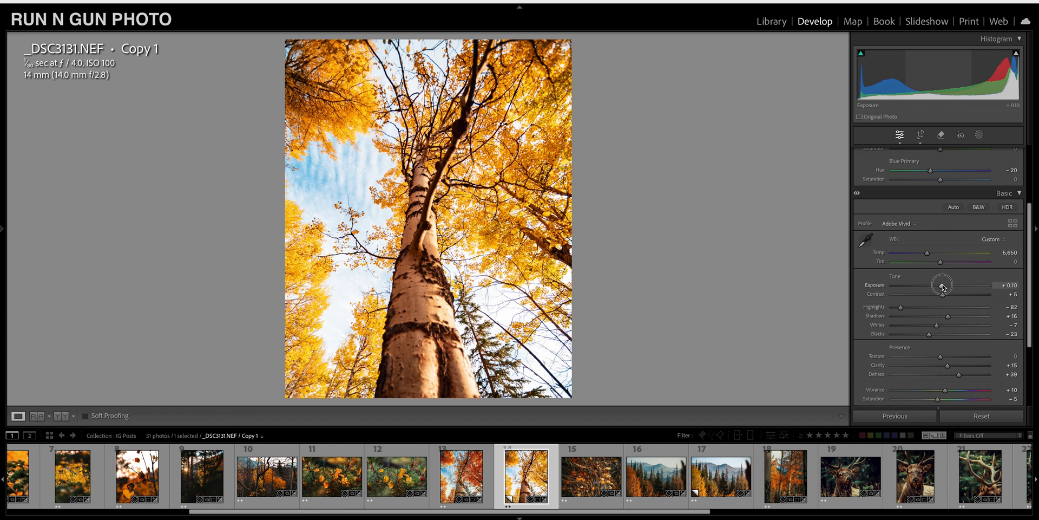
drag(942, 287, 939, 291)
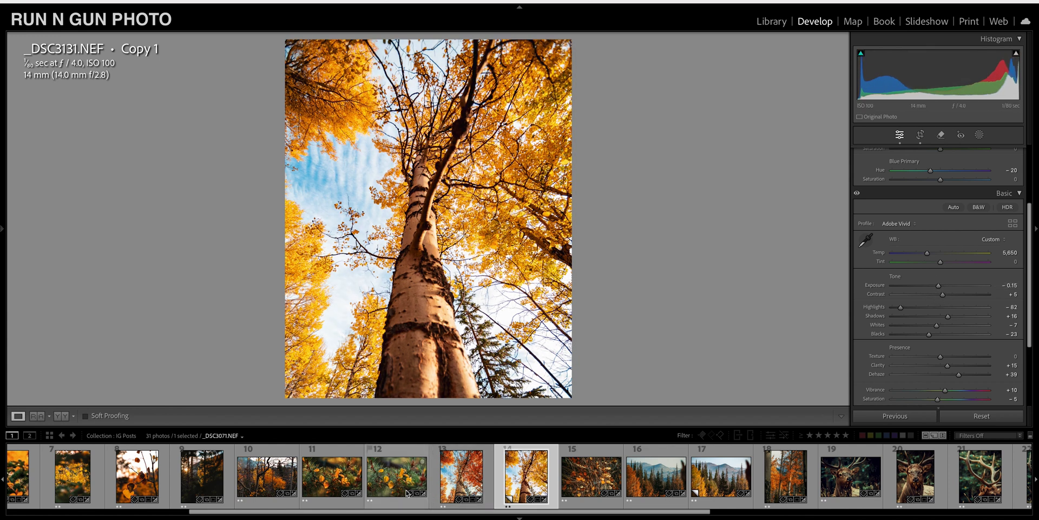
Review _DSC3064.NEF, _DSC3071.NEF and the copy of _DSC3131.NEF, and return to the Basic adjustments of _DSC3640.NEF
click(202, 475)
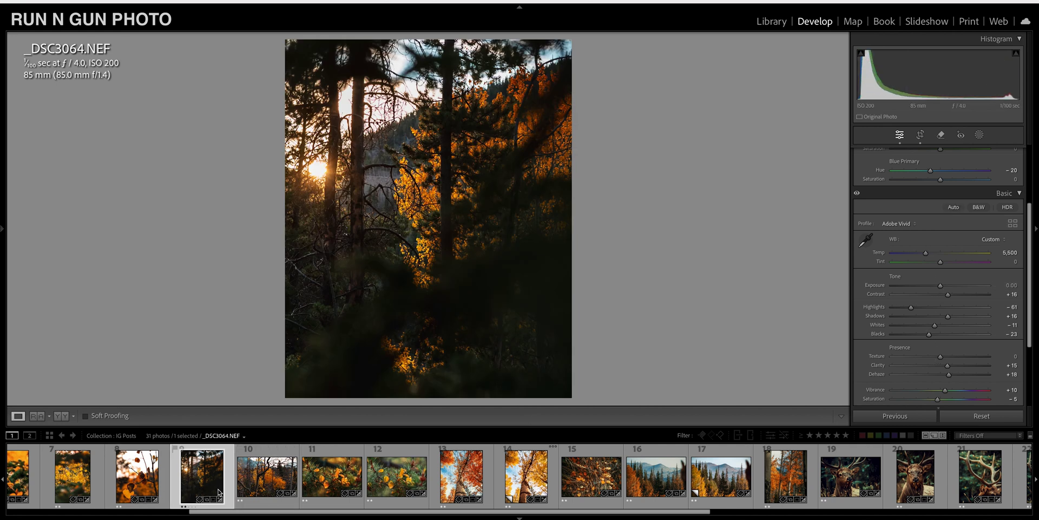
click(382, 475)
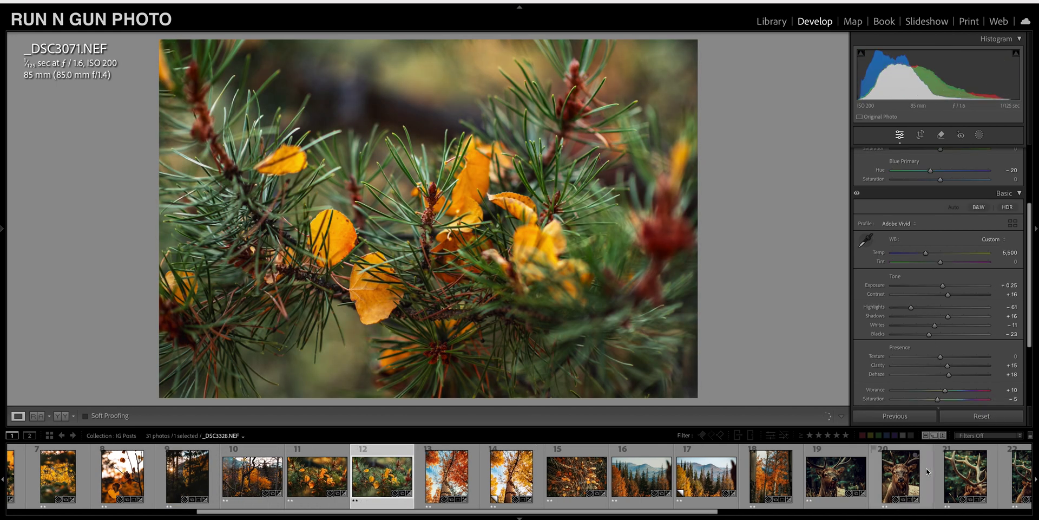
scroll(927, 472, down, 5)
click(901, 475)
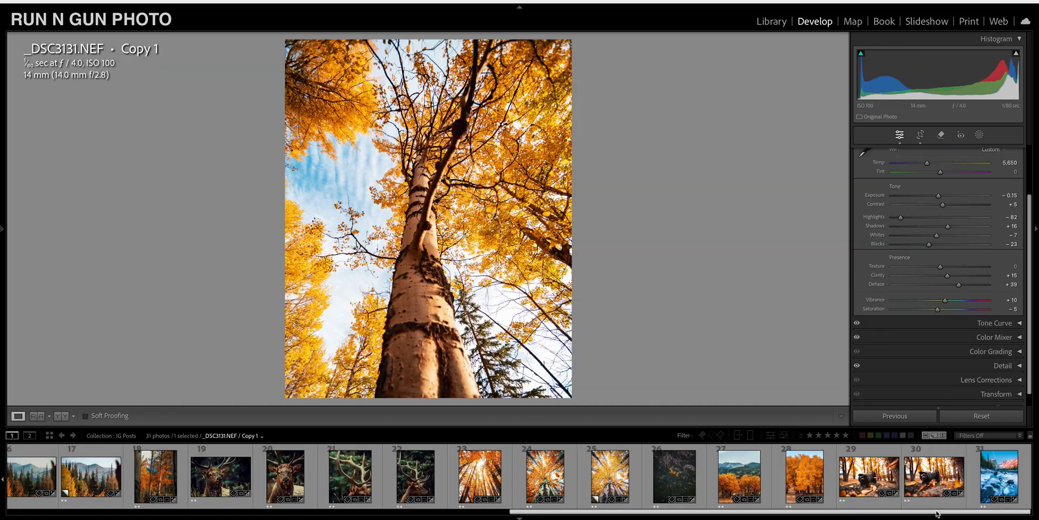
click(932, 470)
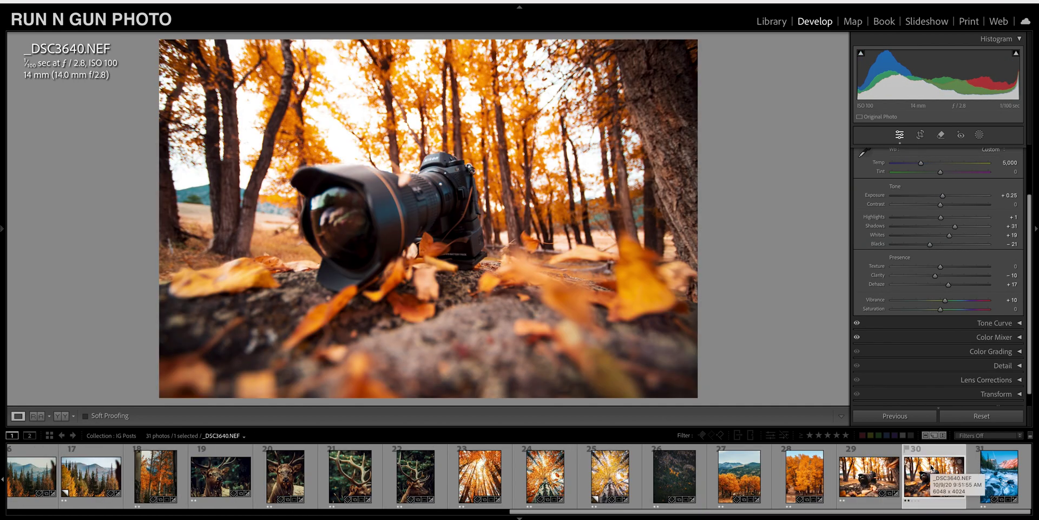
scroll(869, 192, up, 3)
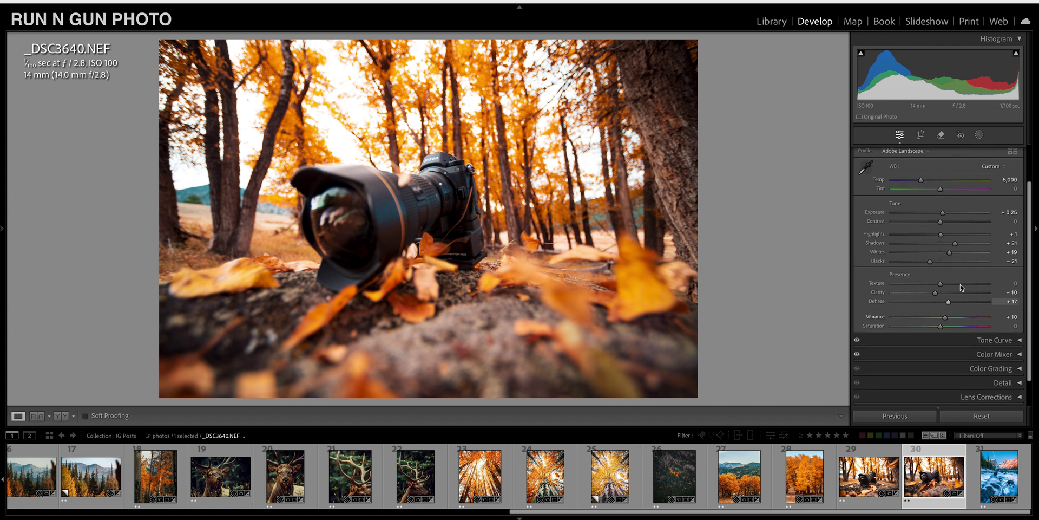